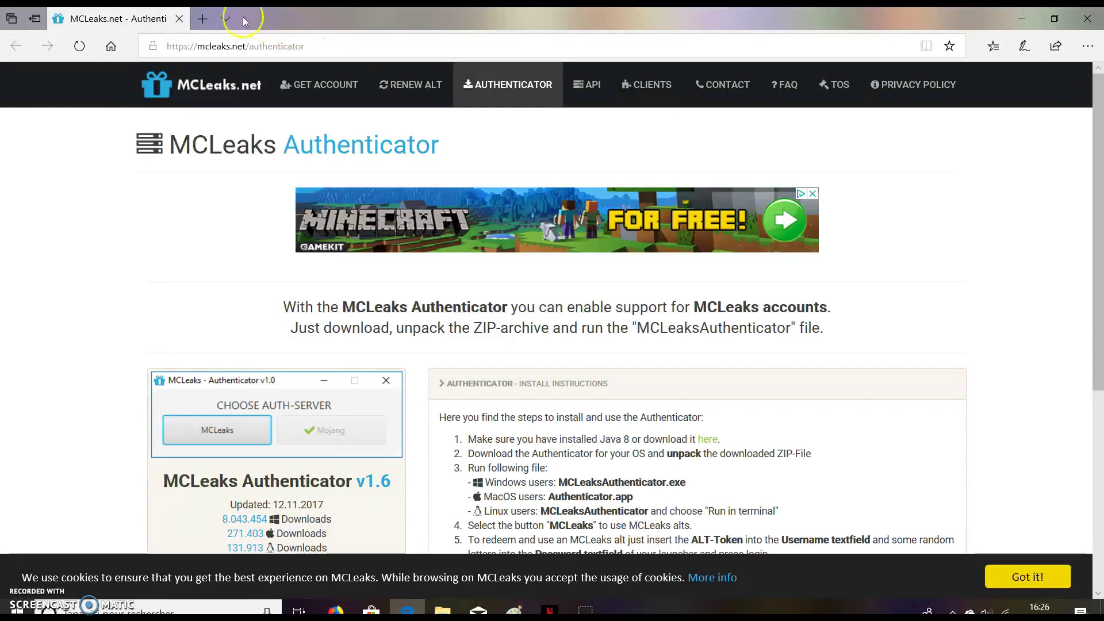
Minimize Edge on the MCLeaks Authenticator page to reveal the desktop.
click(1022, 19)
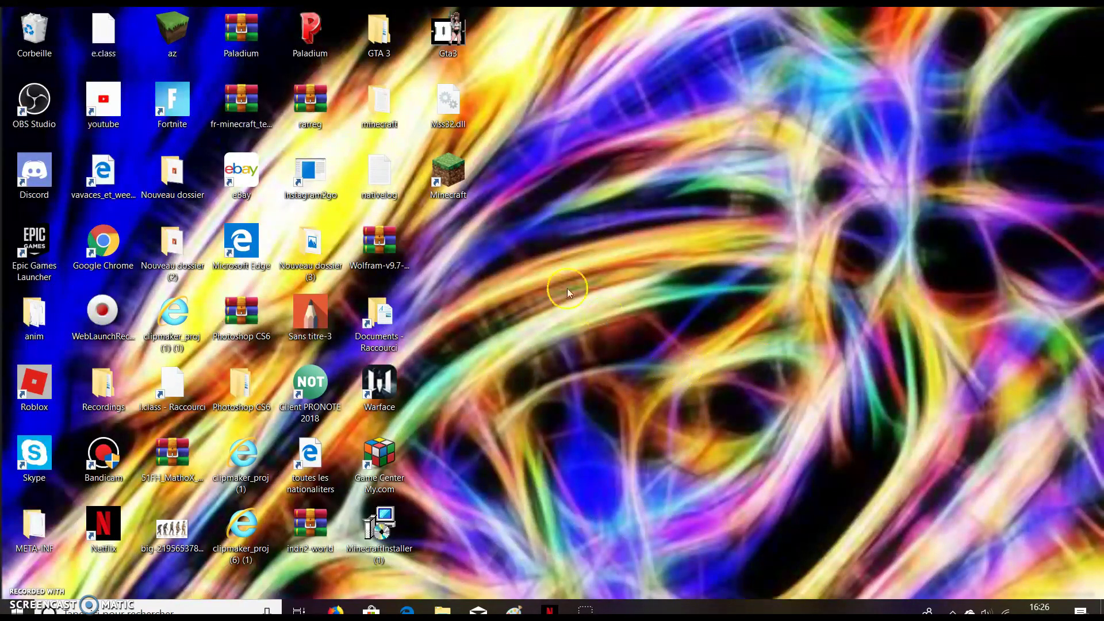
Launch the Minecraft Launcher from its desktop shortcut and reposition the launcher window.
drag(457, 175, 711, 279)
double_click(643, 299)
drag(646, 302, 470, 161)
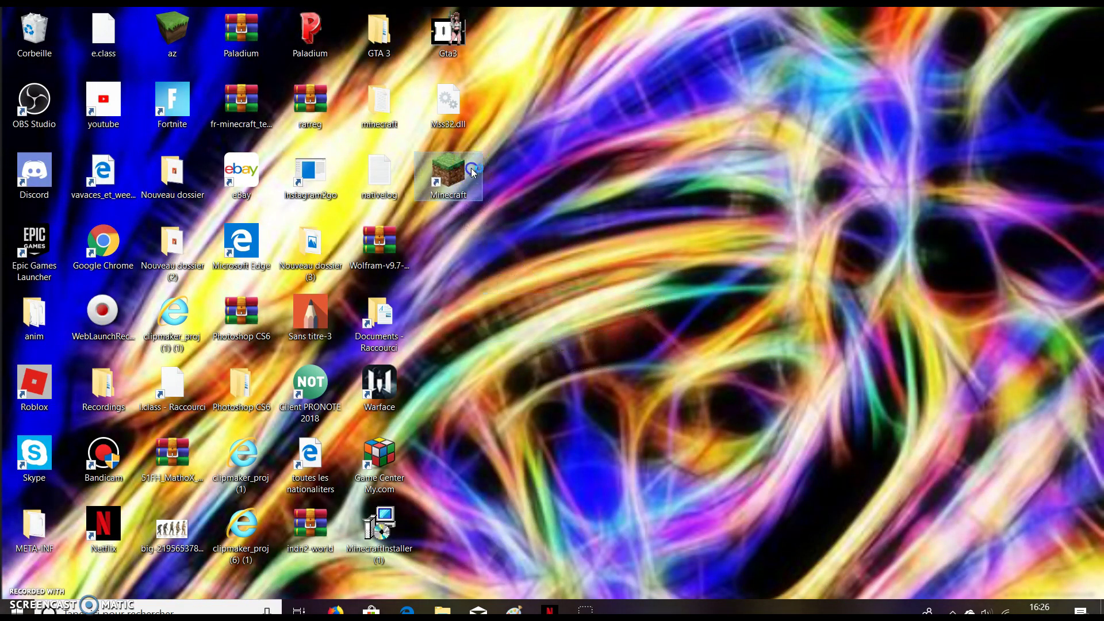
drag(810, 232, 745, 90)
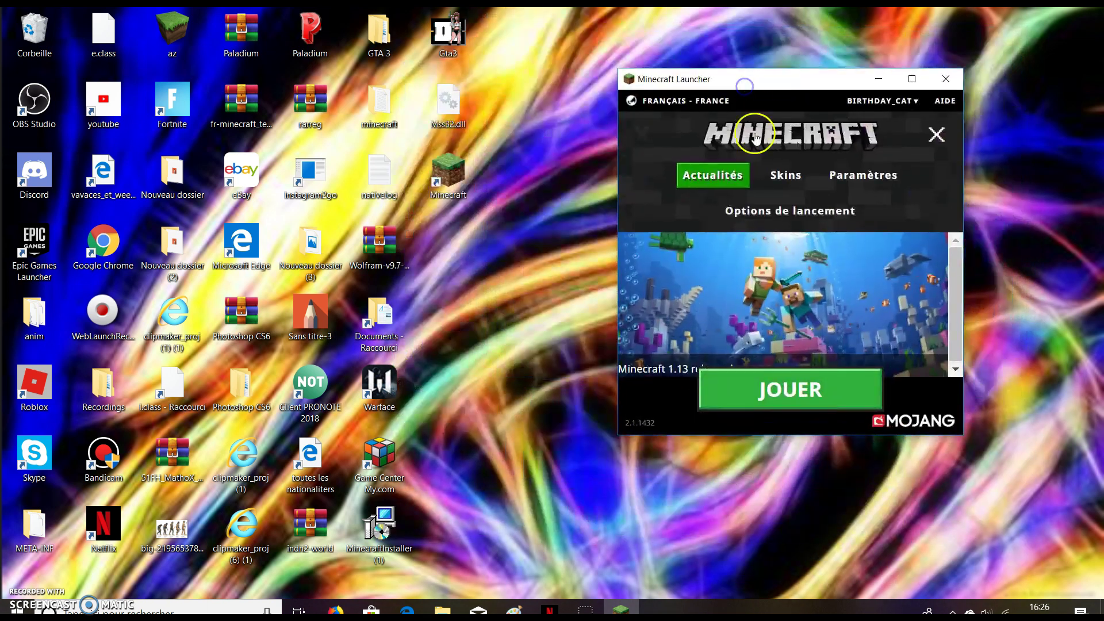
Browse the saved accounts under Changer de compte, then close the launcher.
click(895, 100)
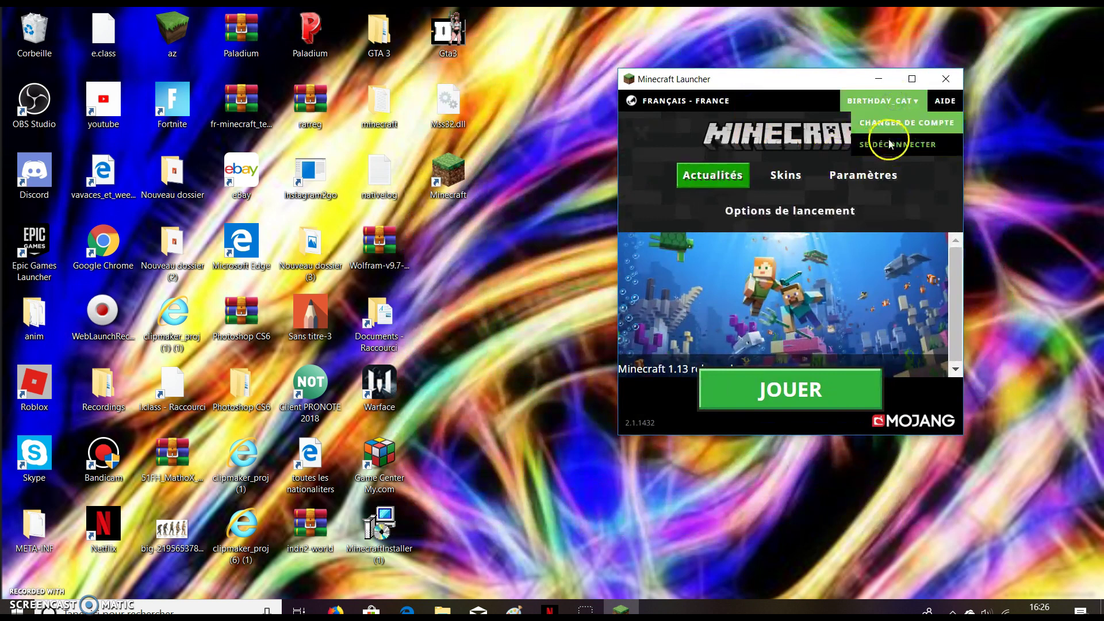
click(905, 122)
scroll(736, 351, down, 1)
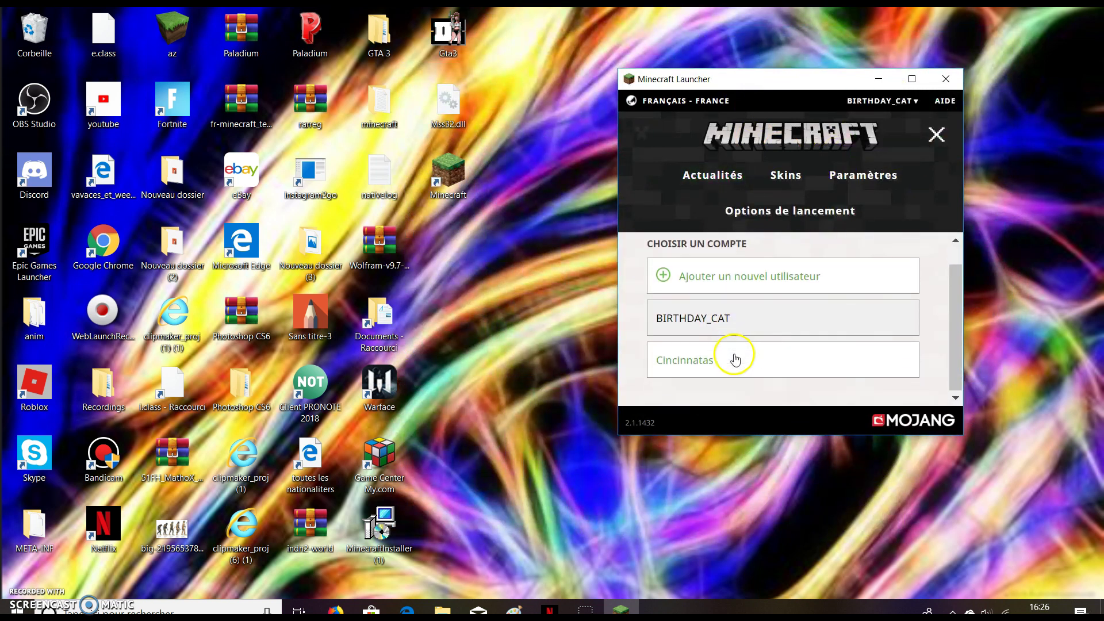
scroll(736, 351, up, 1)
click(940, 80)
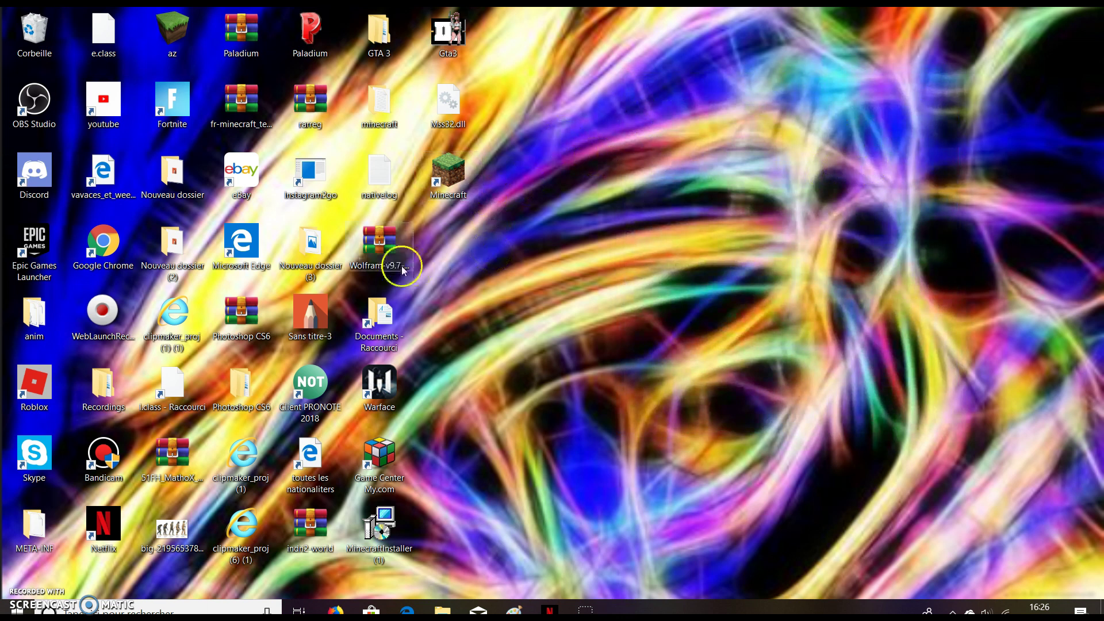
Restore Edge from the taskbar with the MCLeaks Authenticator page showing.
click(464, 190)
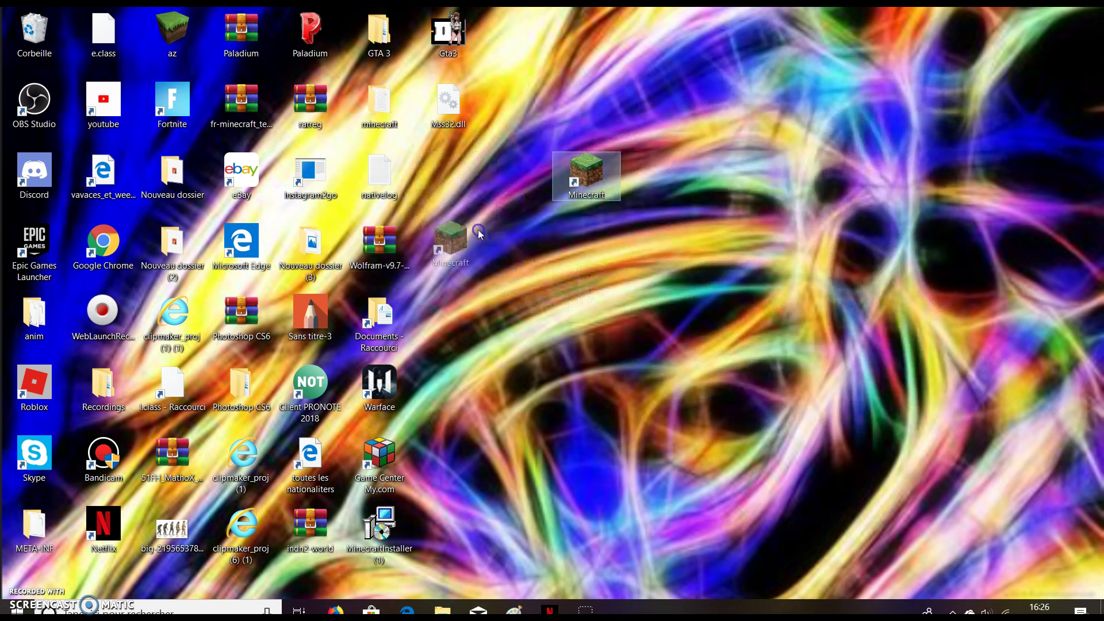
click(589, 227)
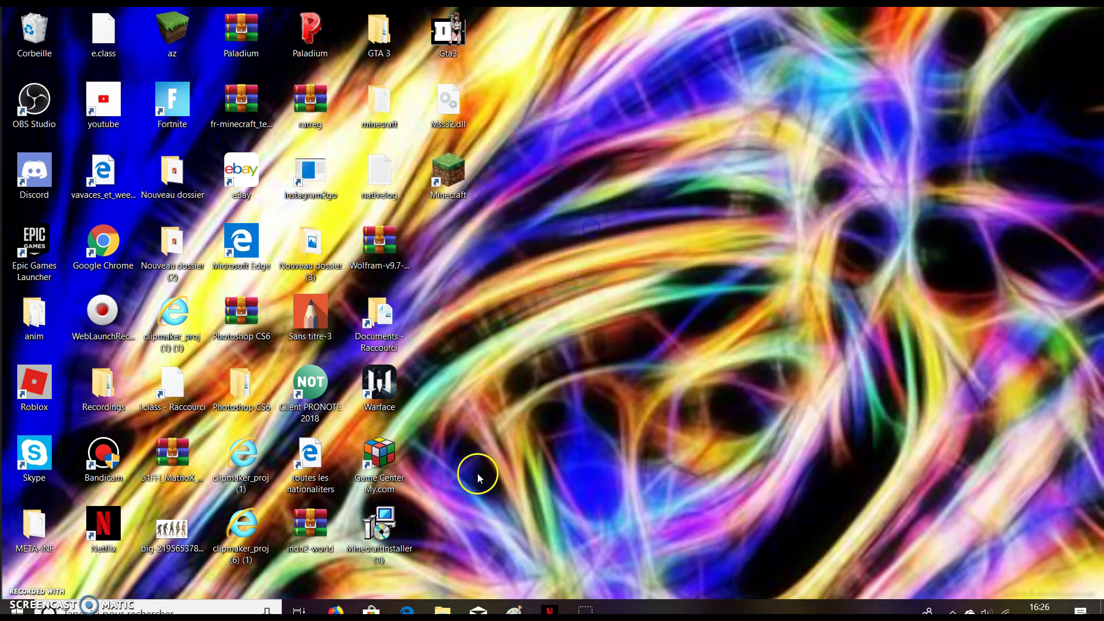
click(407, 611)
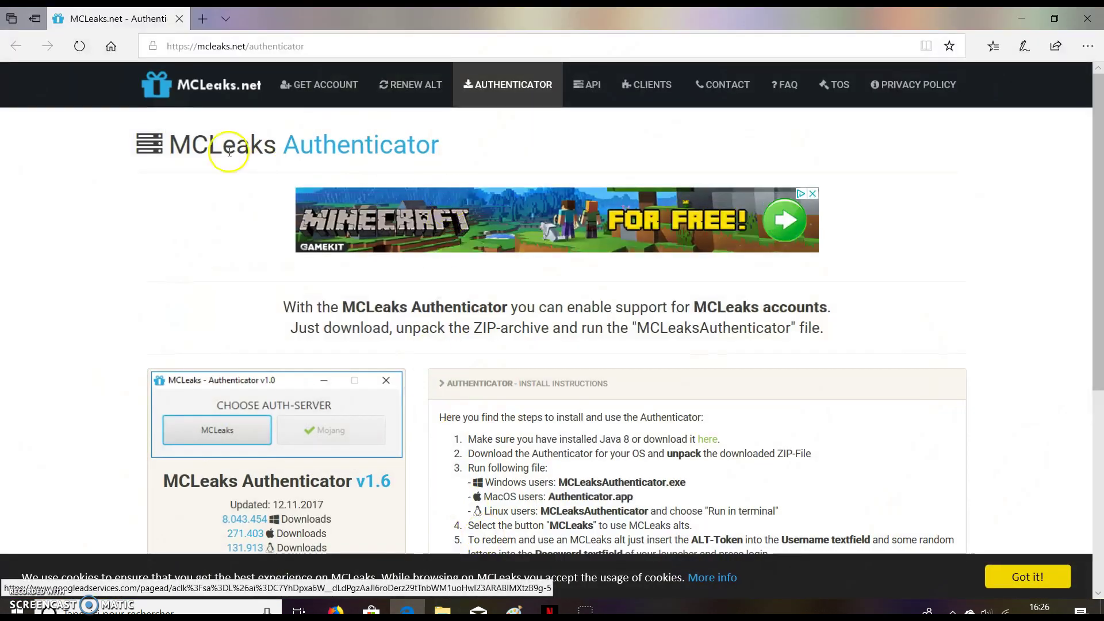
In a new tab, search Bing for 'minecraft' and open the Official site | Minecraft result.
click(206, 22)
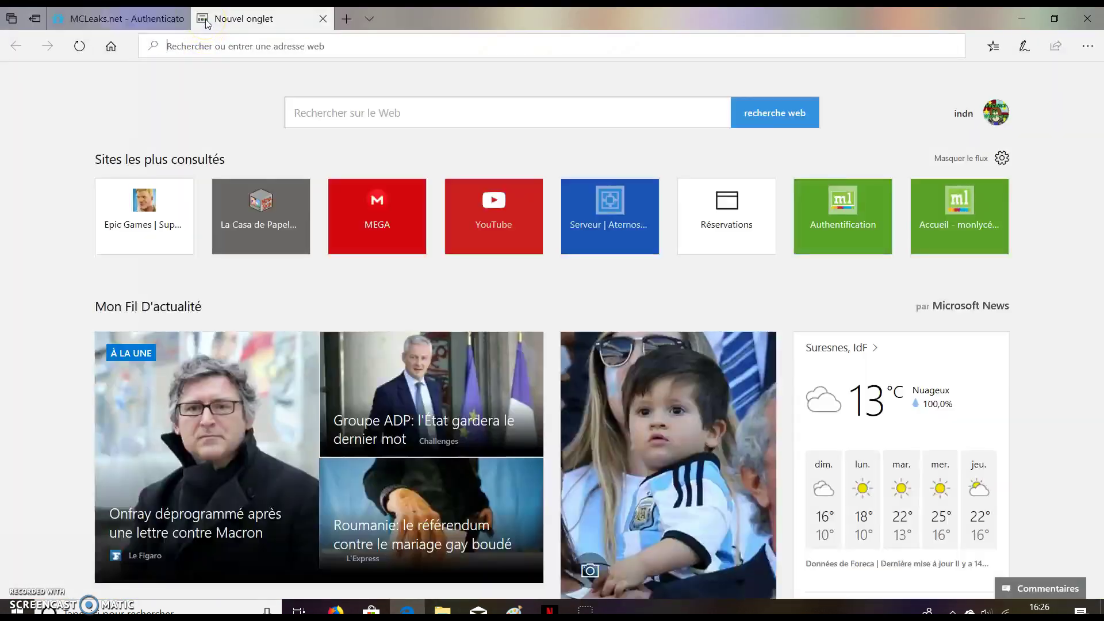
text(mien)
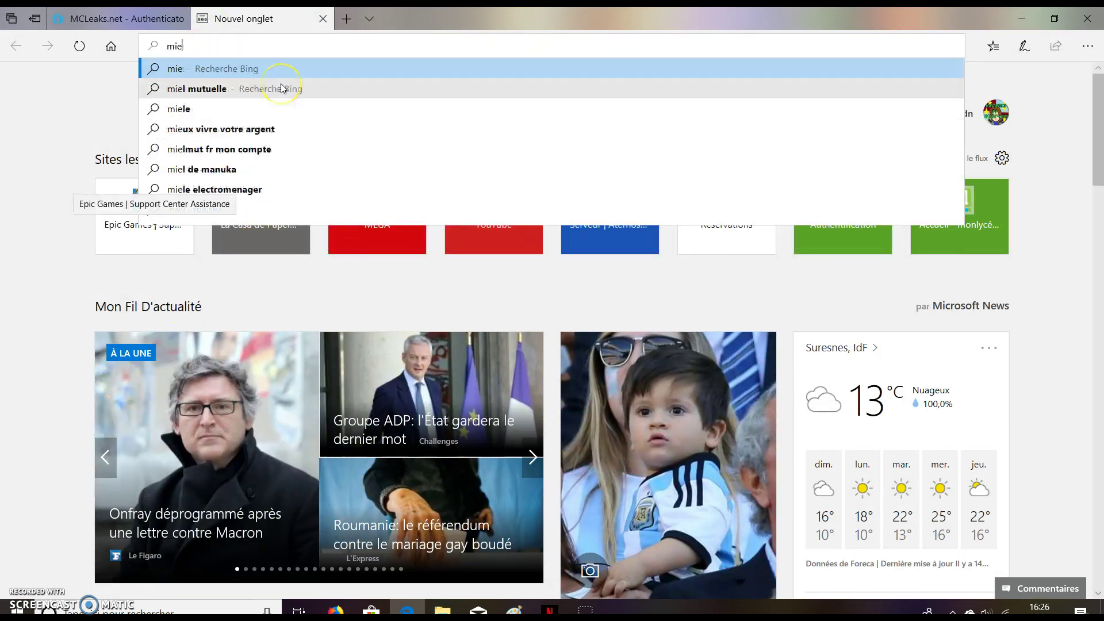
key(BackSpace)
key(BackSpace)
text(ne c)
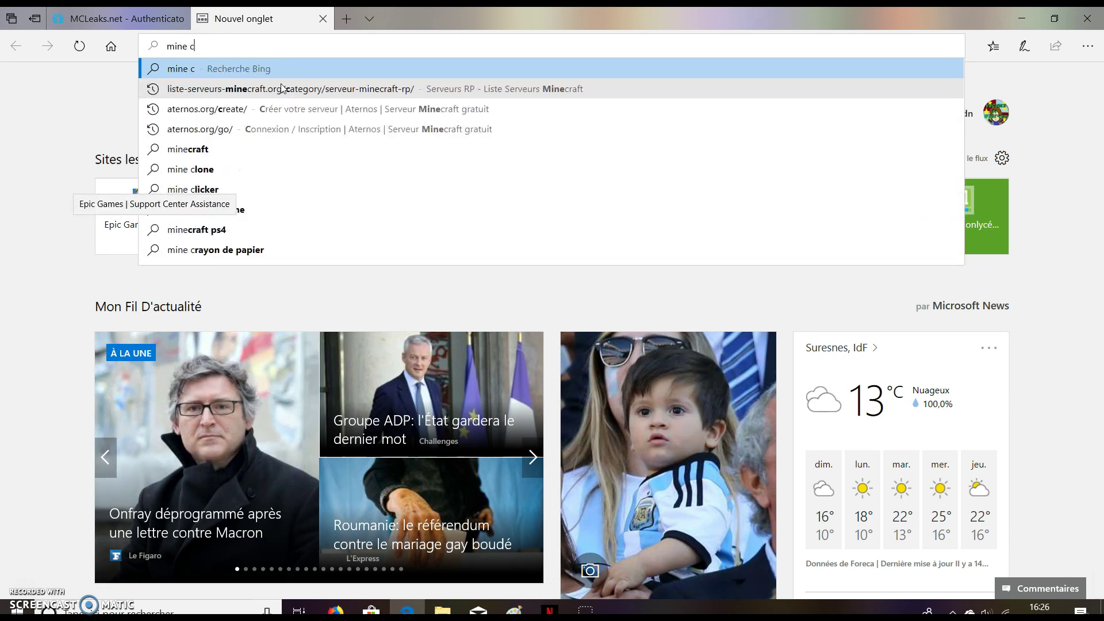
key(BackSpace)
key(BackSpace)
text(c)
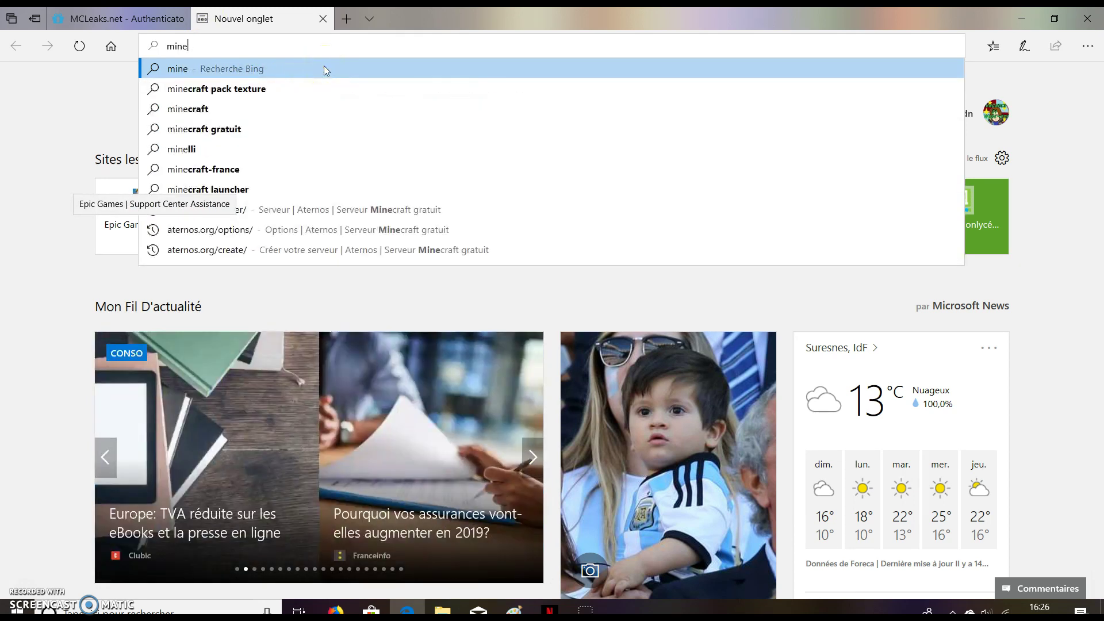
click(323, 107)
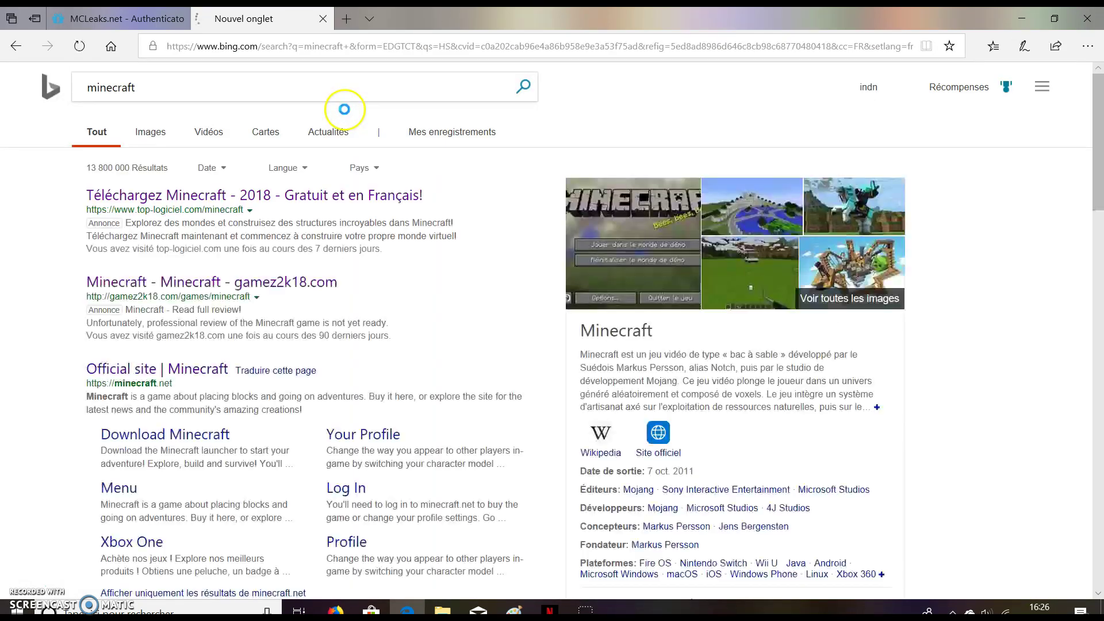
click(190, 366)
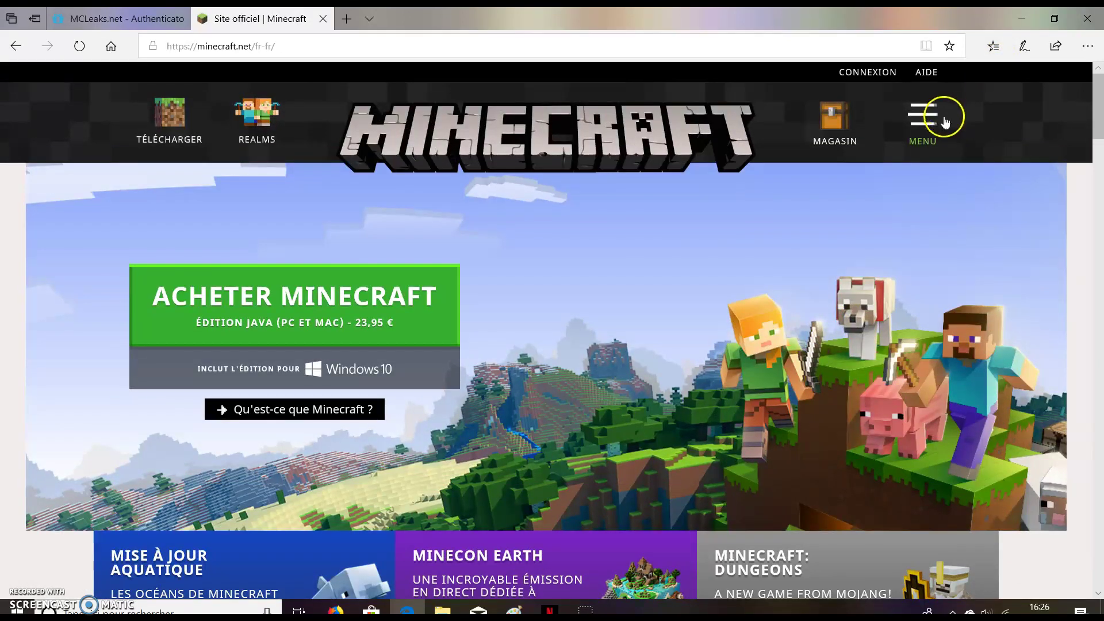
Go to the ESSAI ET TÉLÉCHARGEMENT Java Edition download page from the site menu.
click(944, 121)
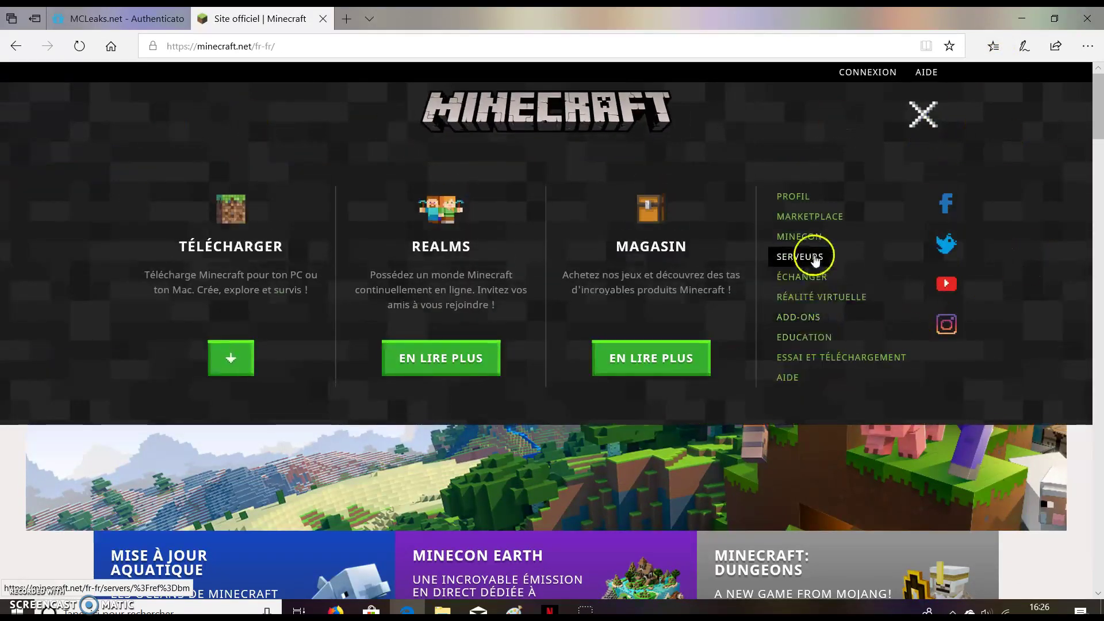
click(822, 359)
scroll(644, 438, down, 1)
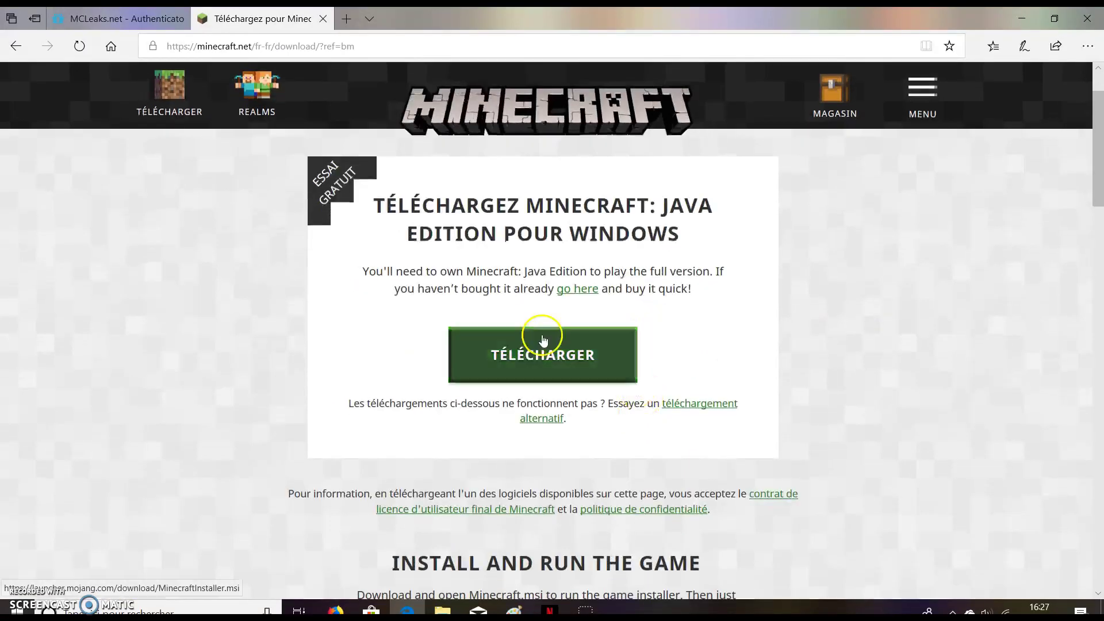
Download and save MinecraftInstaller (1).msi, confirm it in the downloads list, and minimize Edge.
click(544, 363)
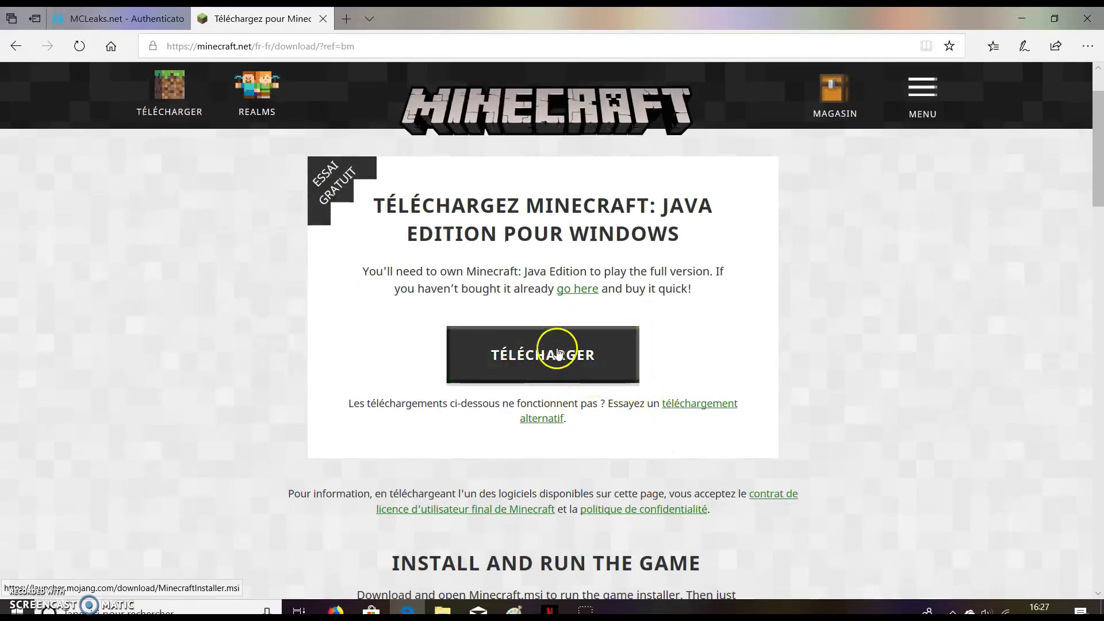
click(726, 579)
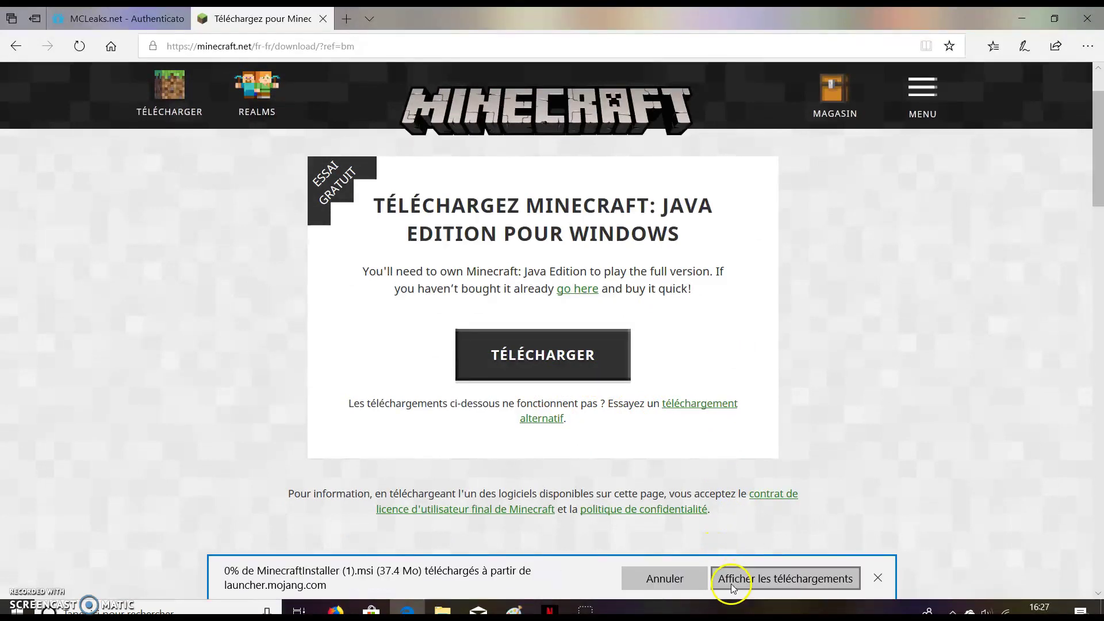
click(770, 587)
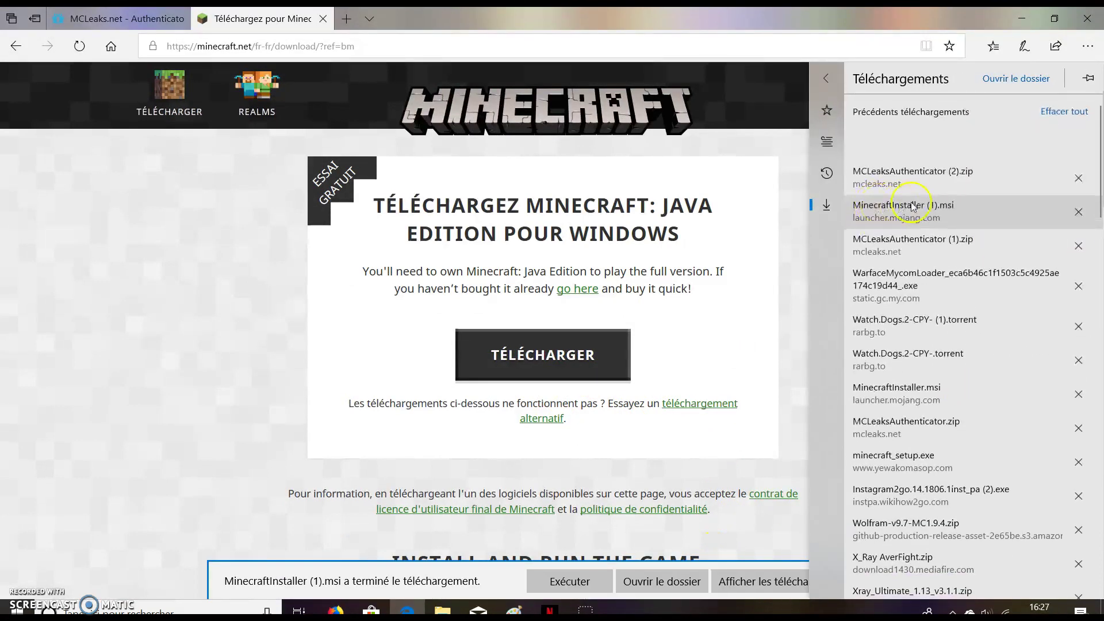
click(1020, 20)
double_click(375, 538)
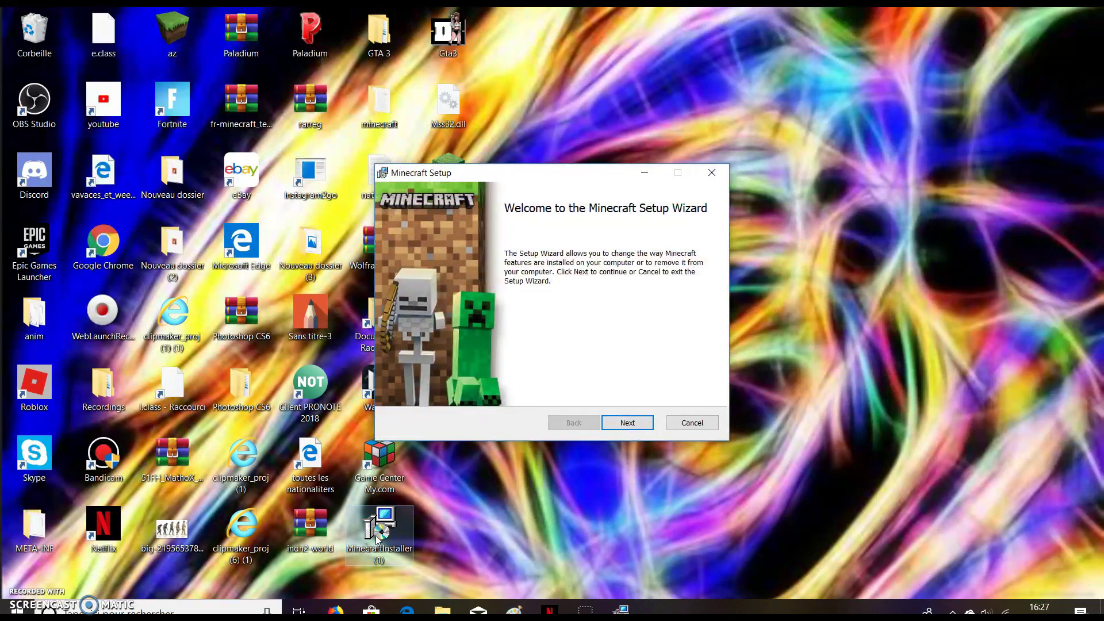
click(637, 422)
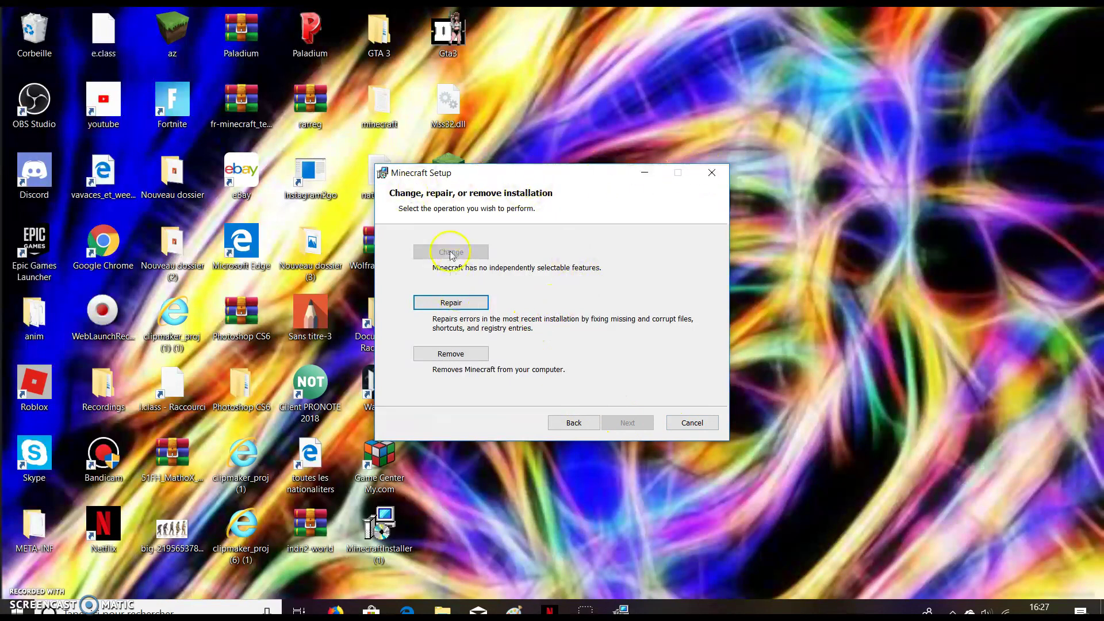
click(708, 174)
click(519, 332)
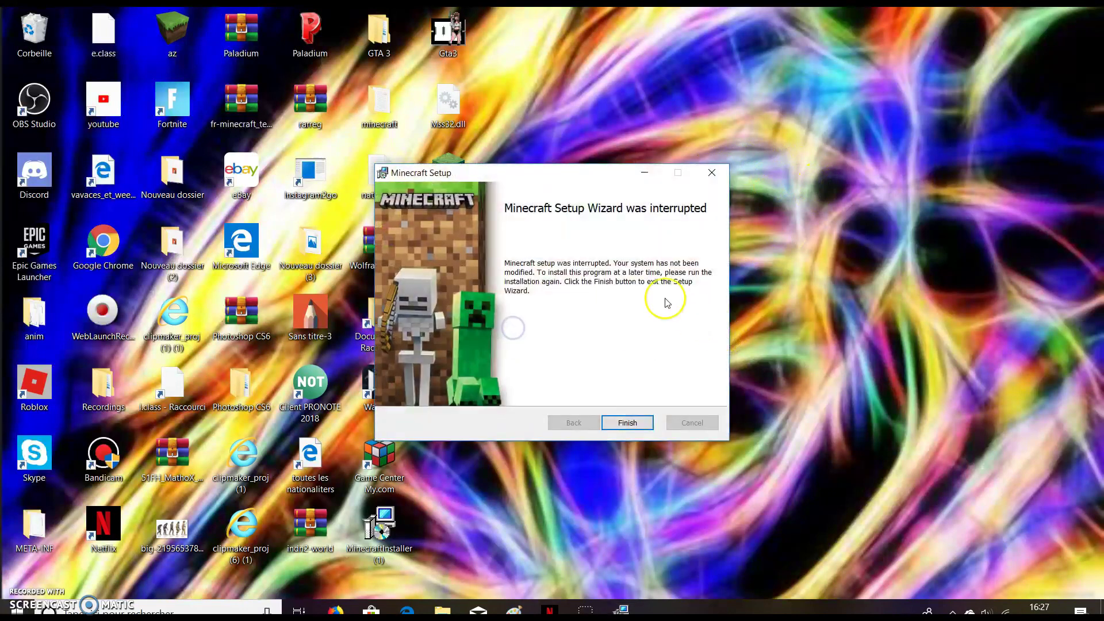
click(721, 175)
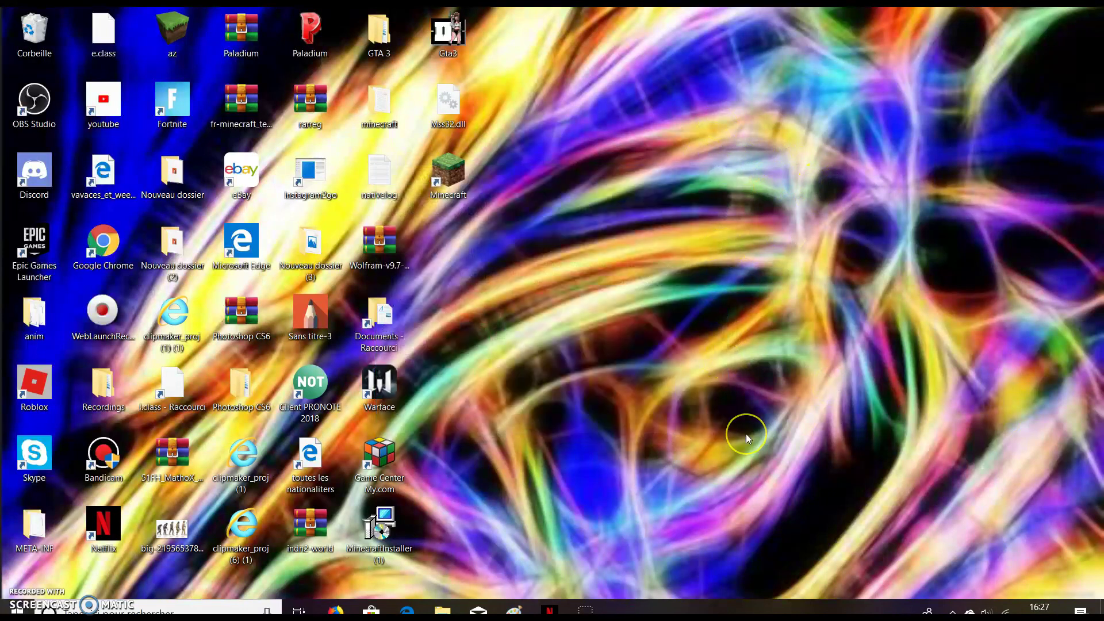
Rearrange the Minecraft desktop shortcut and maximize the newly opened launcher window.
drag(460, 189, 502, 227)
drag(568, 173, 514, 193)
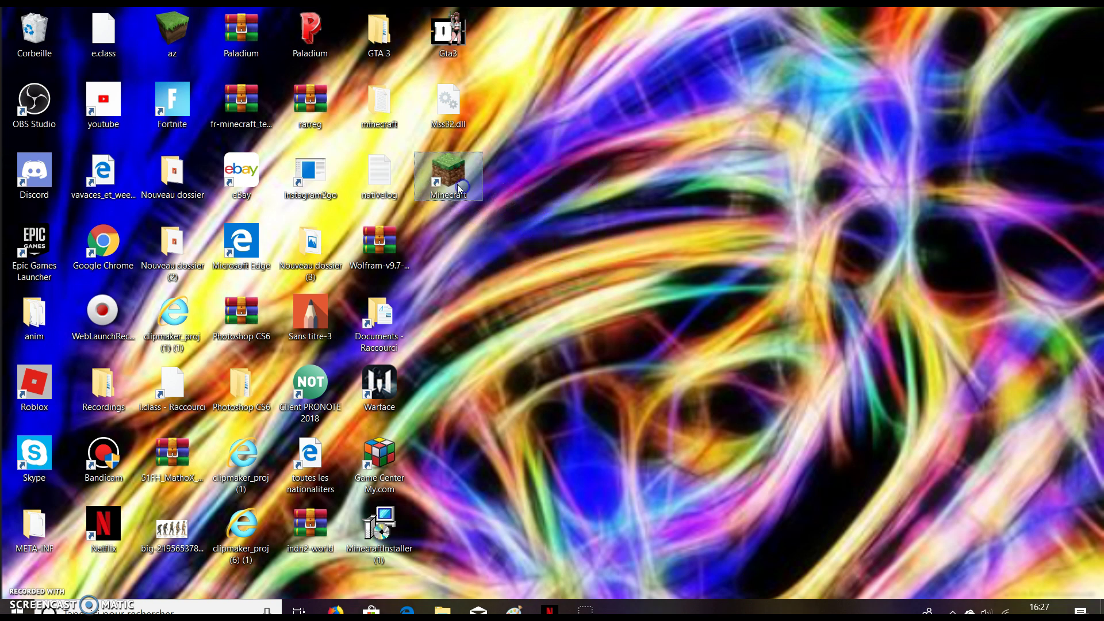
click(509, 191)
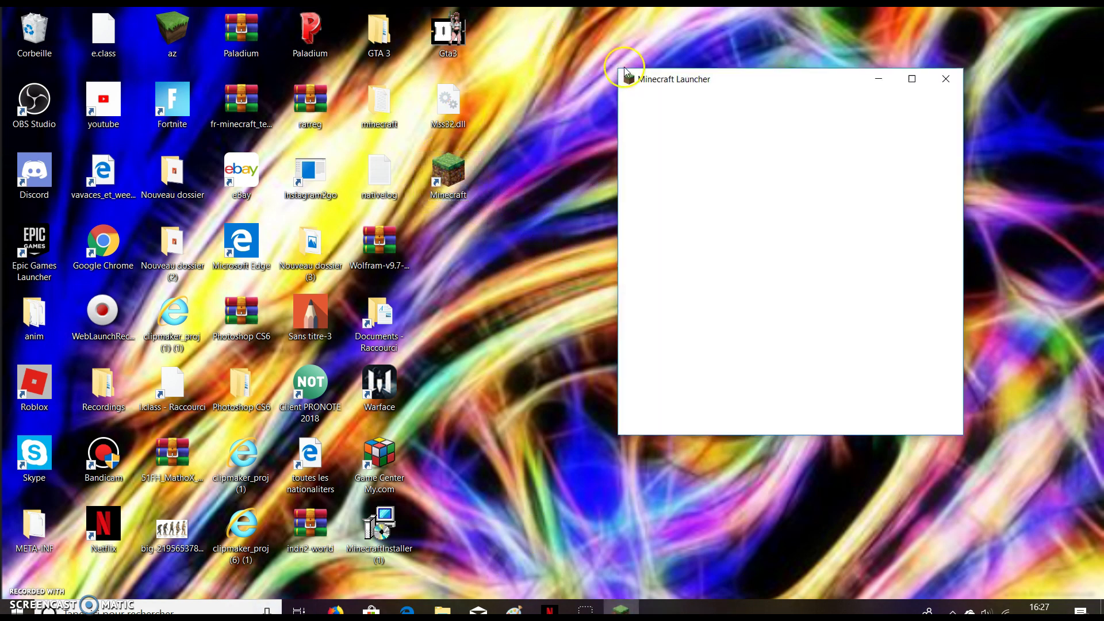
click(912, 78)
Choose Se déconnecter from the account dropdown, leaving the empty e-mail and password form.
click(1024, 37)
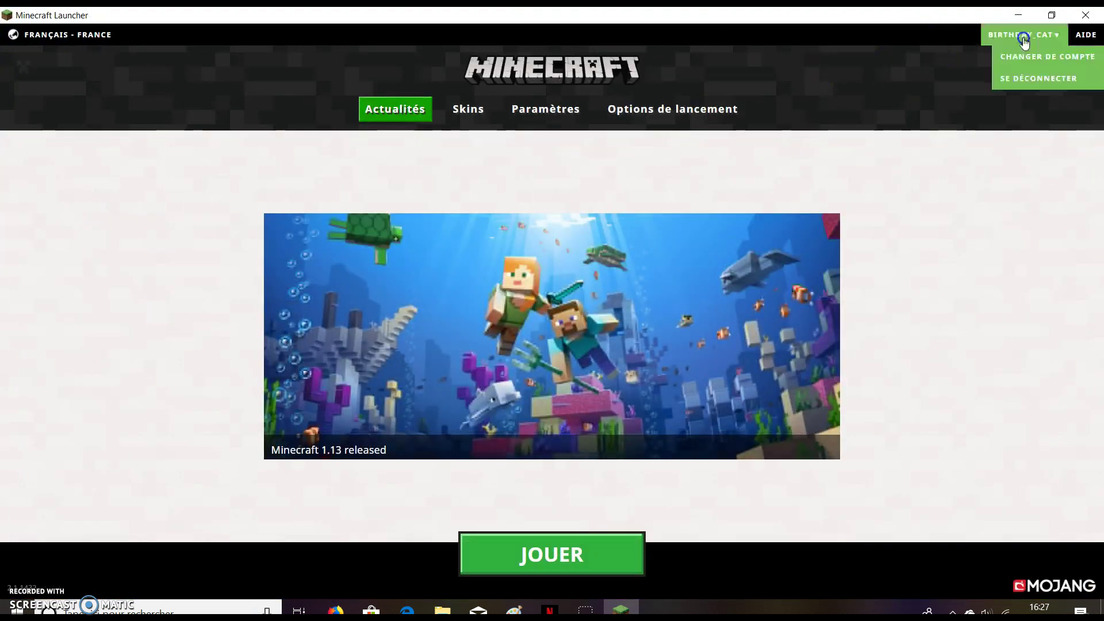
click(1039, 80)
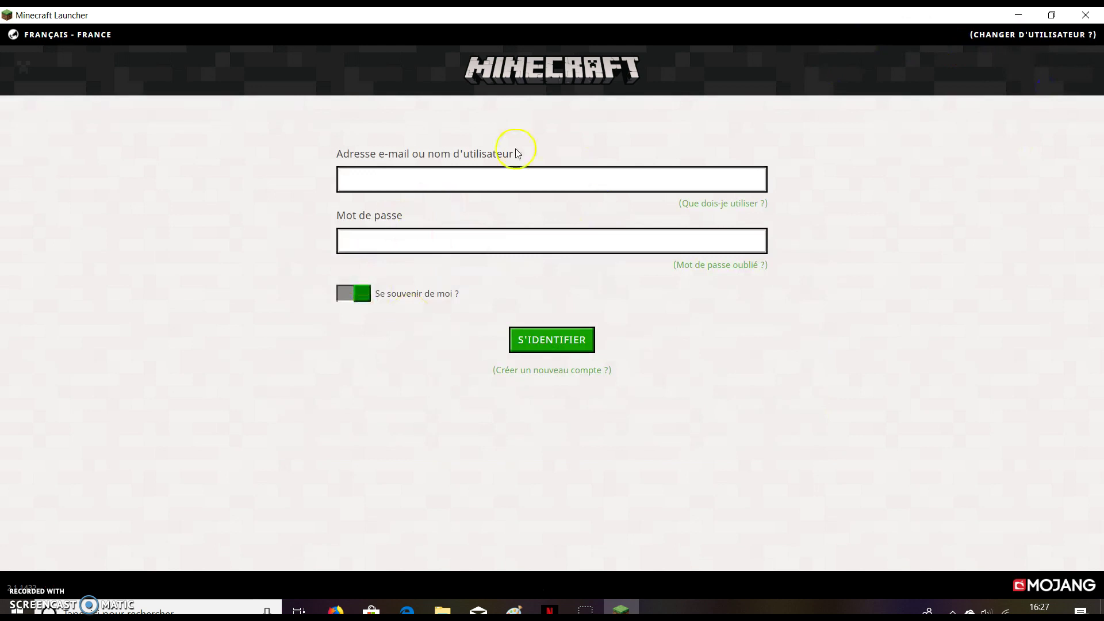
click(519, 183)
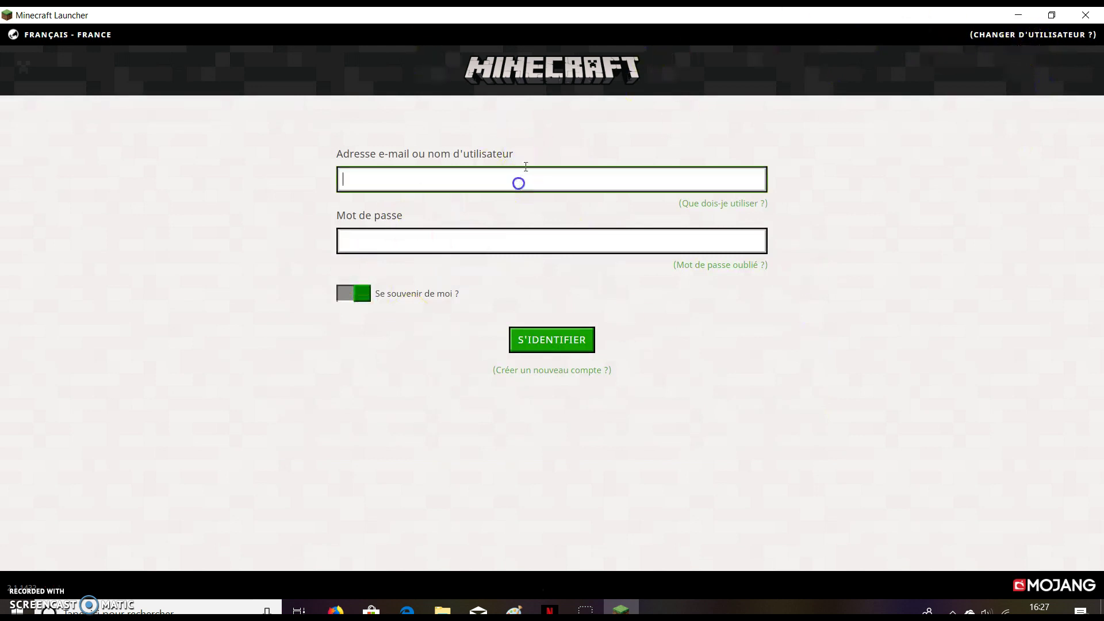
click(881, 171)
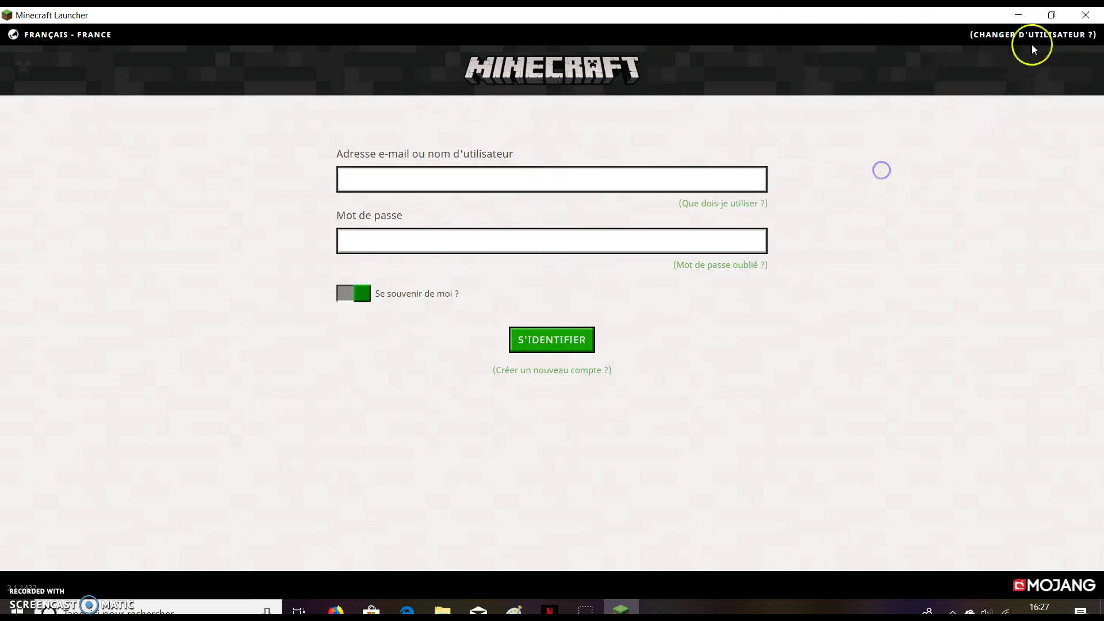
Minimise the launcher, dismiss Edge's download notice, and switch to the MCLeaks.net tab.
click(1018, 16)
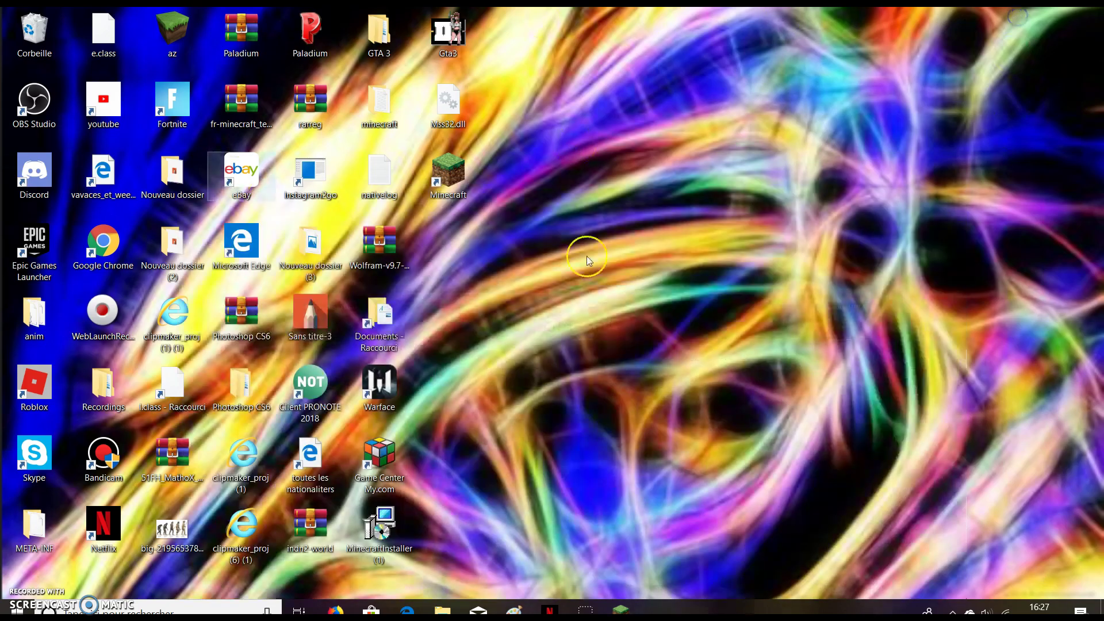
click(417, 607)
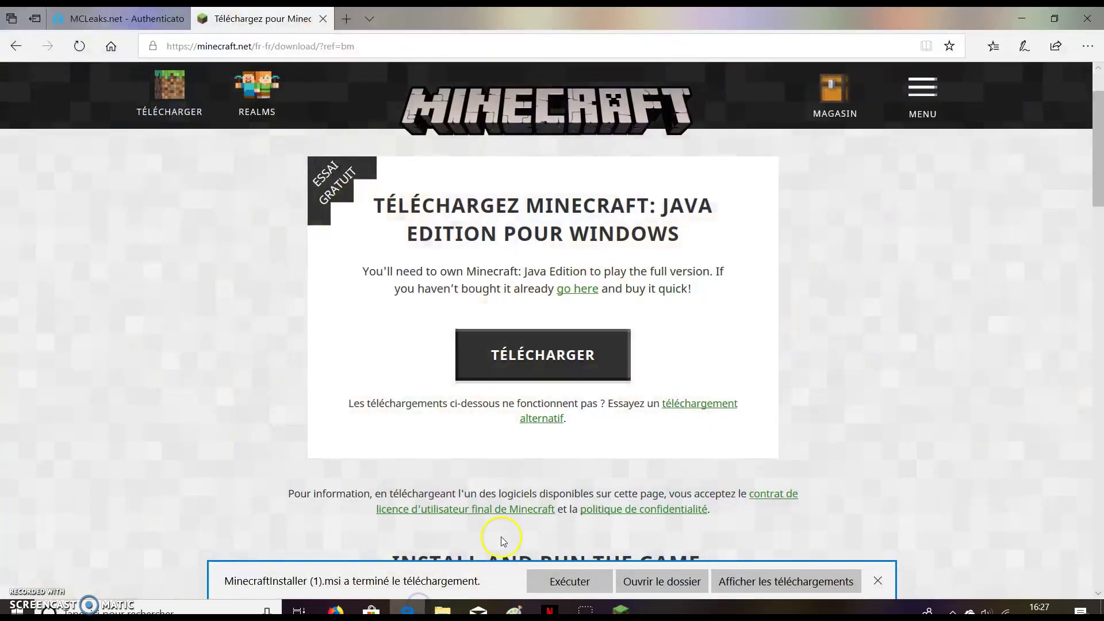
click(877, 580)
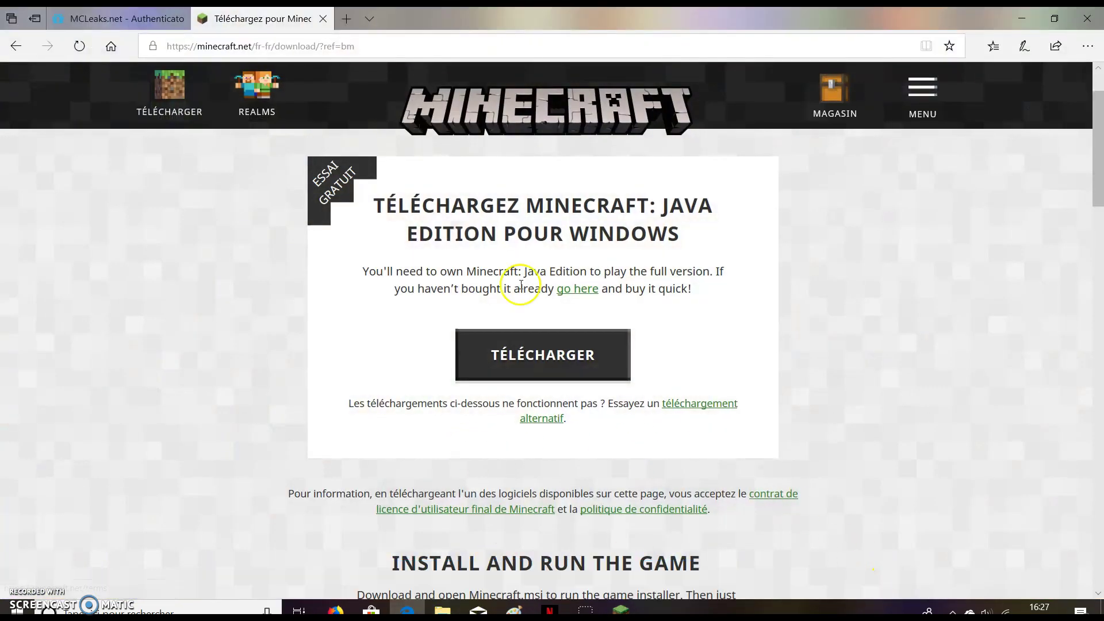
click(121, 19)
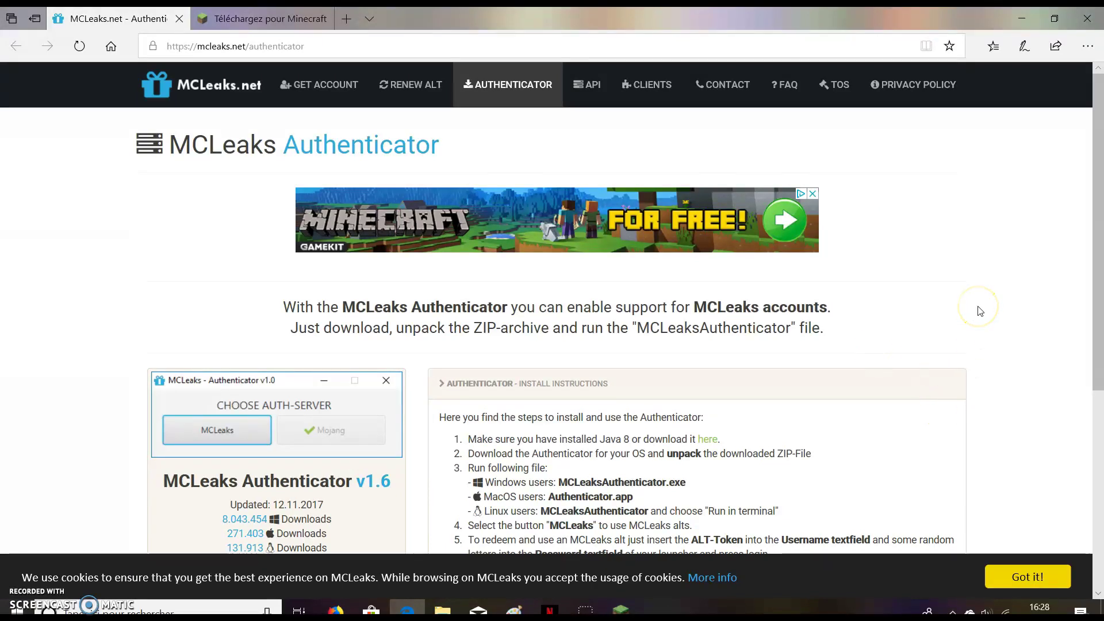
Start the DOWNLOAD FOR WINDOWS of MCLeaksAuthenticator.zip from the Authenticator page.
scroll(654, 347, down, 1)
scroll(432, 222, up, 1)
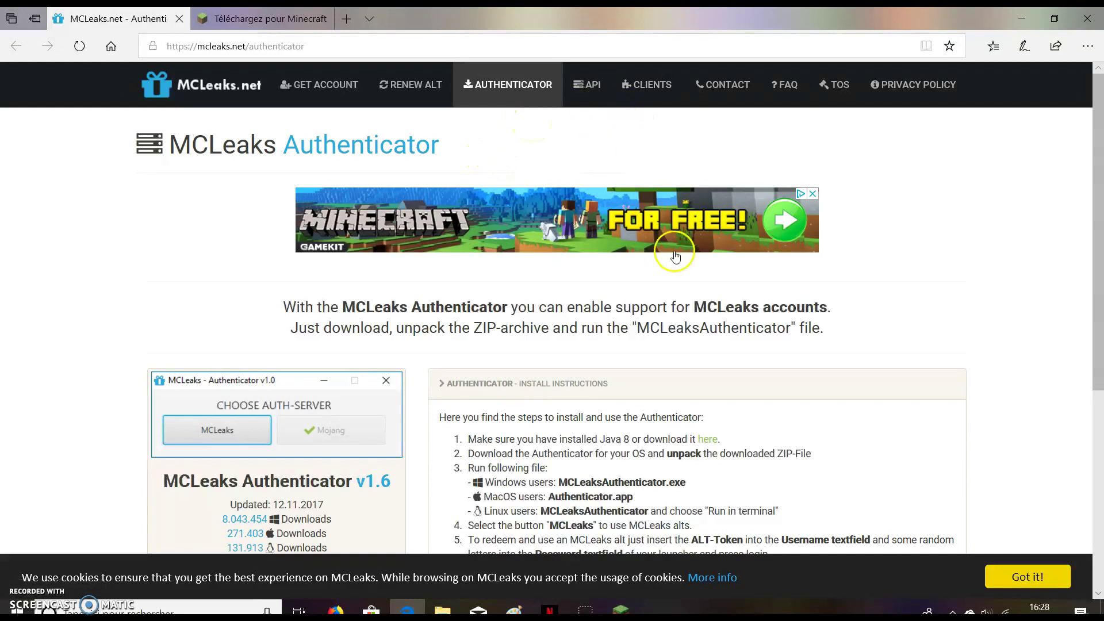
scroll(387, 288, down, 4)
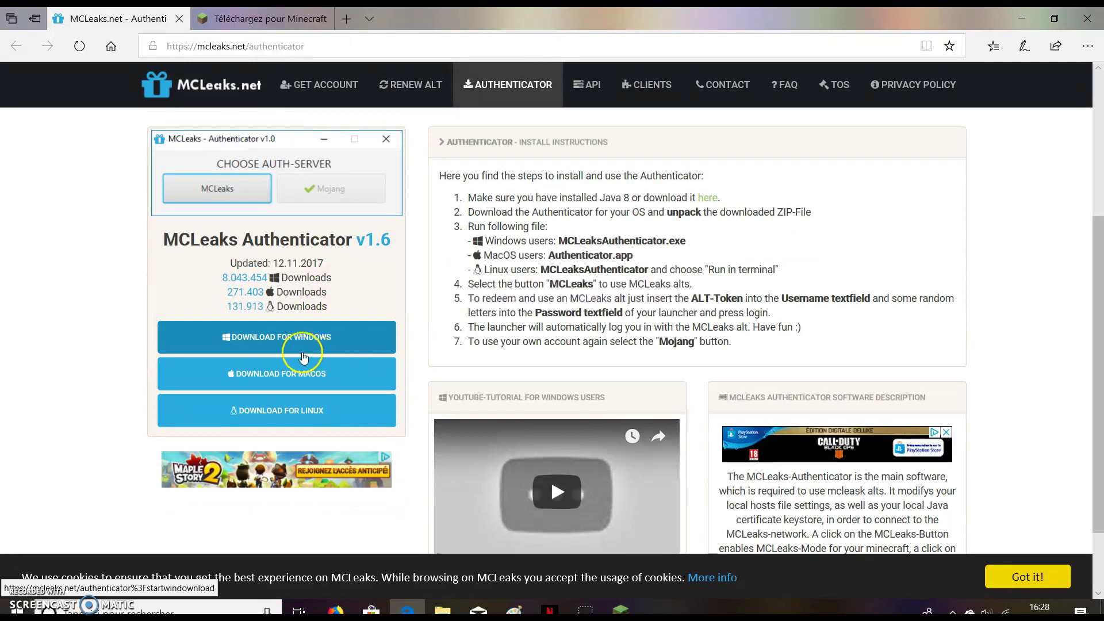
click(325, 339)
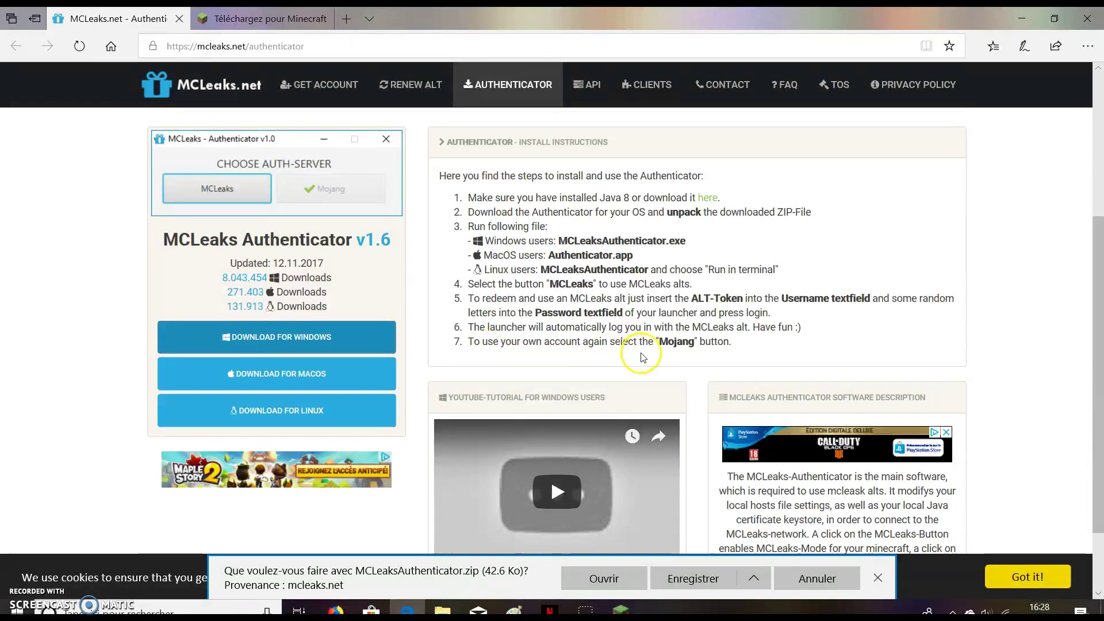
Save the zip and open MCLeaksAuthenticator (3).zip from the Téléchargements panel.
click(689, 579)
click(770, 584)
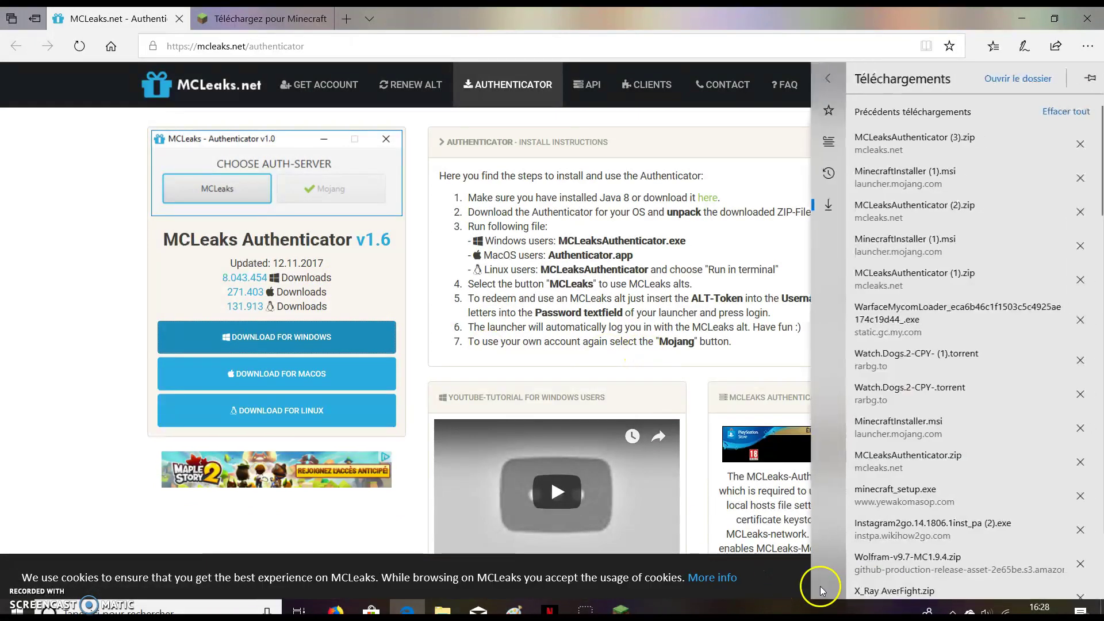
click(932, 144)
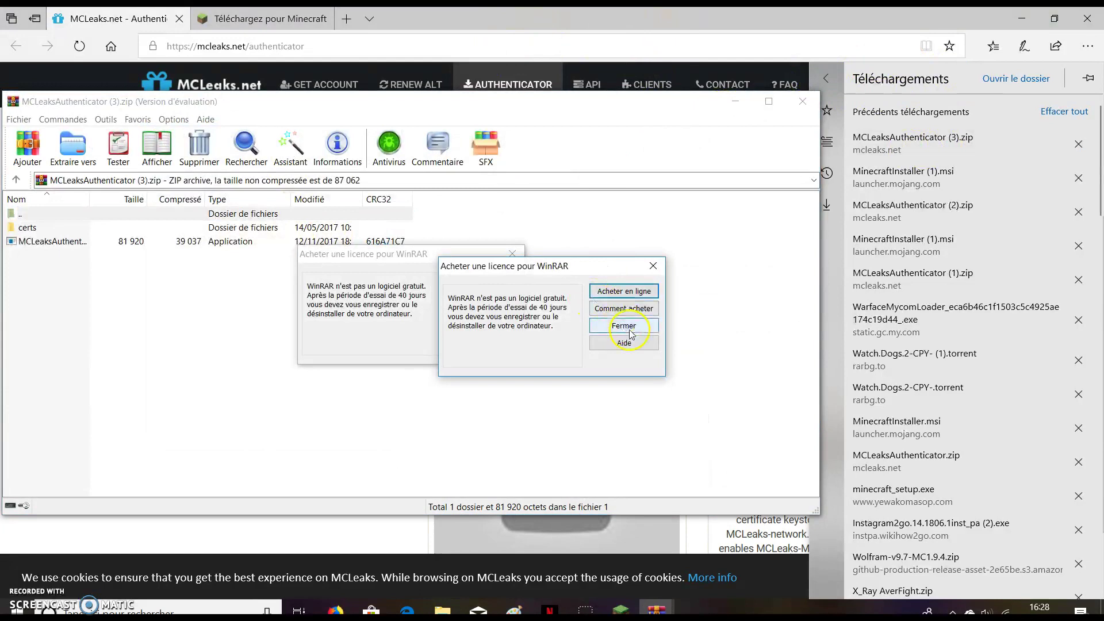
Close WinRAR's licence nag, select the MCLeaksAuthenticator application, and minimise Edge.
click(514, 314)
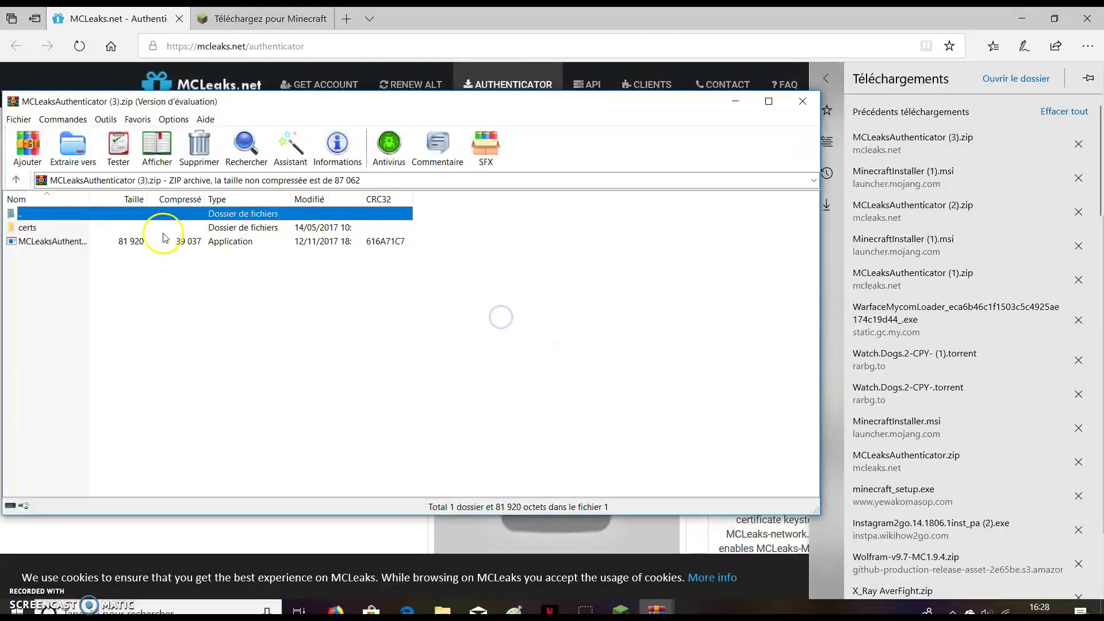
click(74, 246)
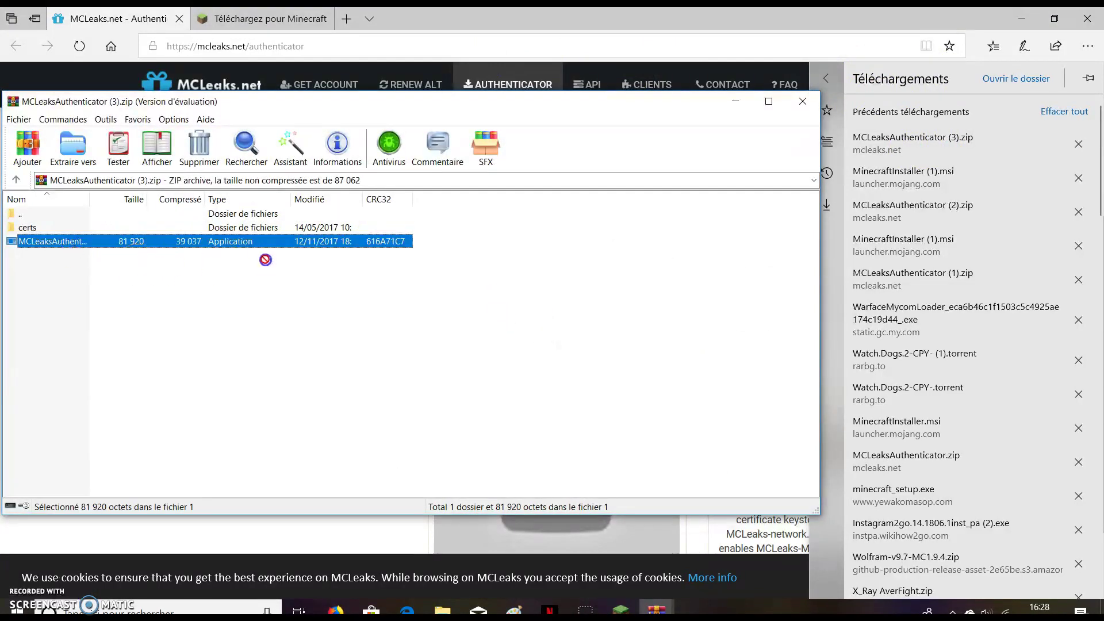
drag(268, 261, 296, 258)
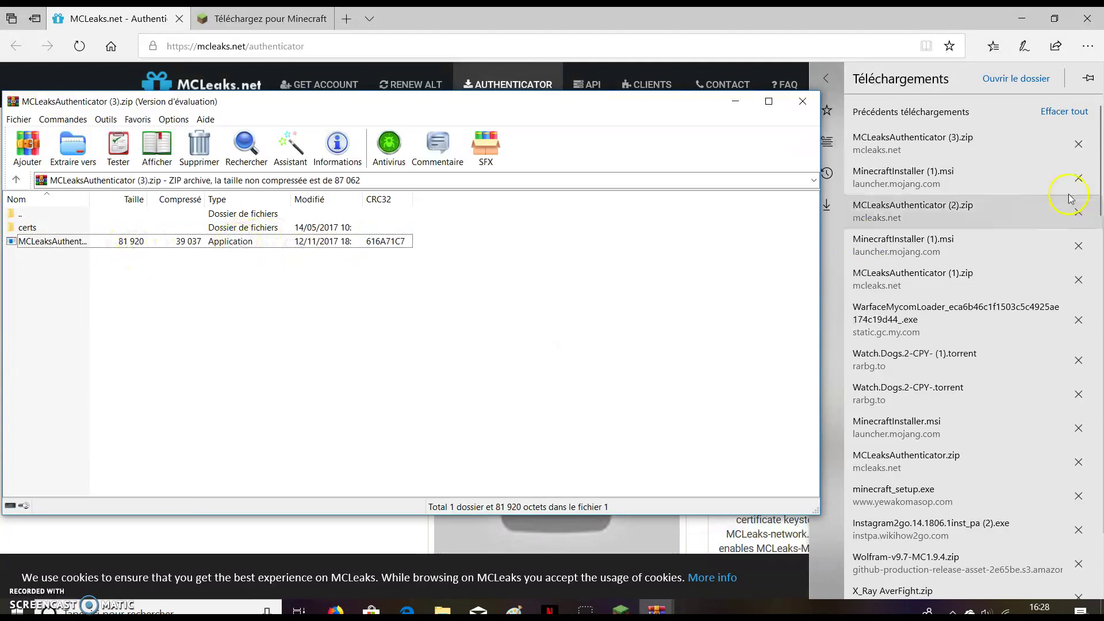
click(1022, 19)
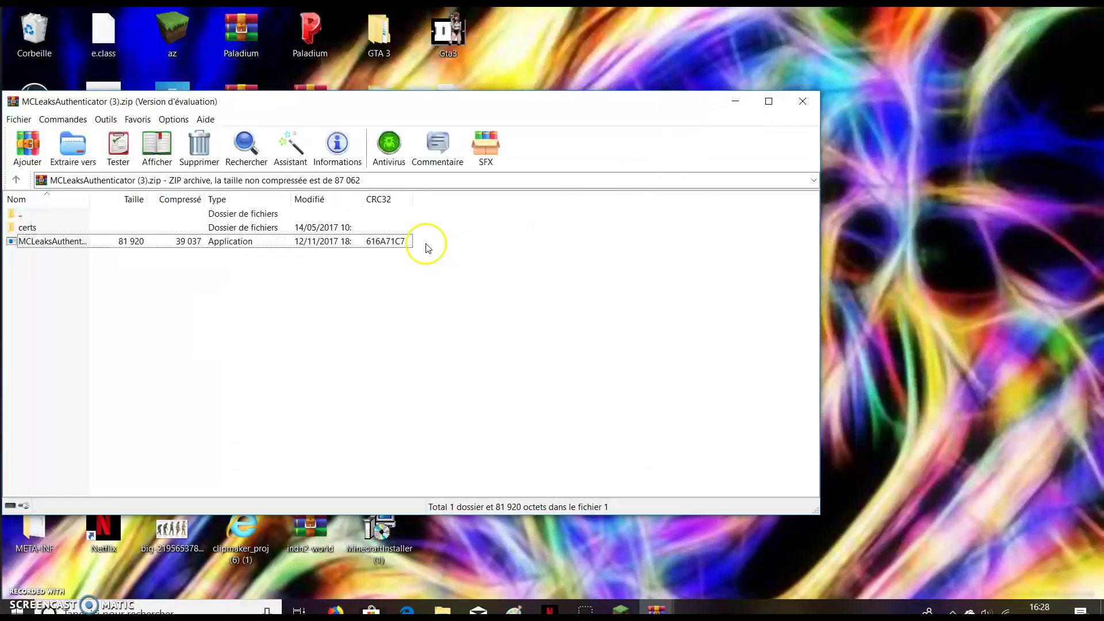
Launch MCLeaks Authenticator from the archive and minimise the leftover archive windows.
click(366, 243)
key(Return)
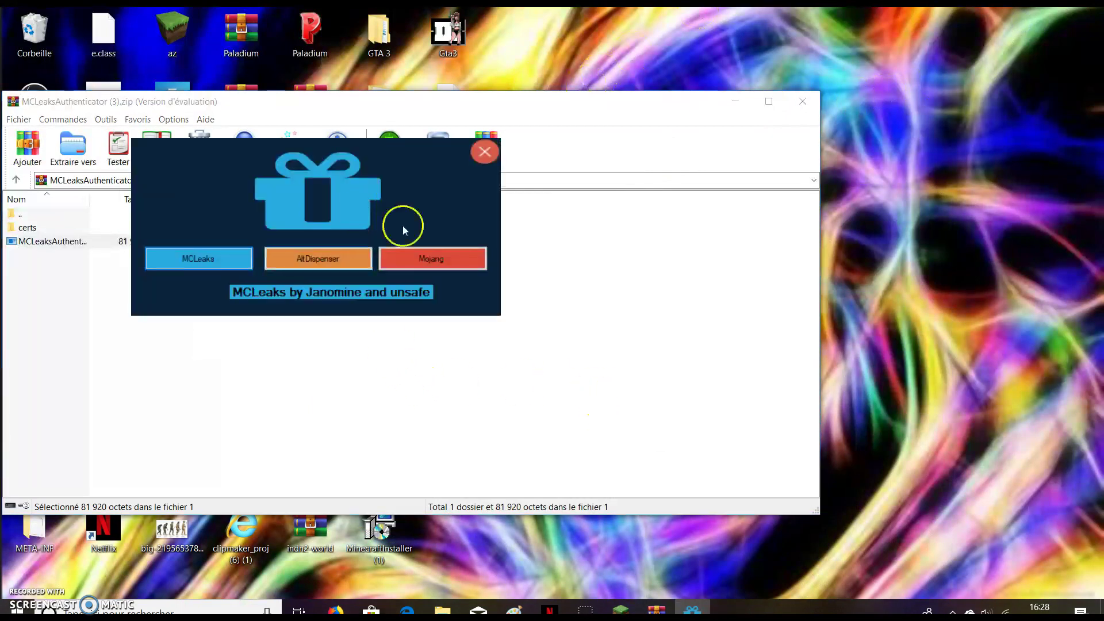
click(741, 107)
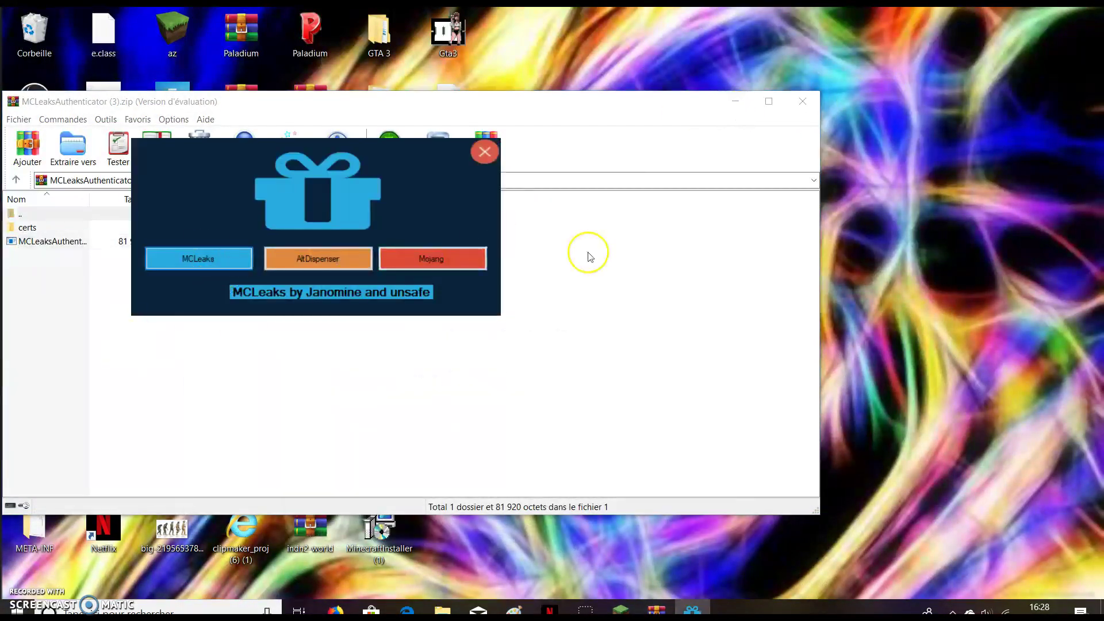
click(726, 106)
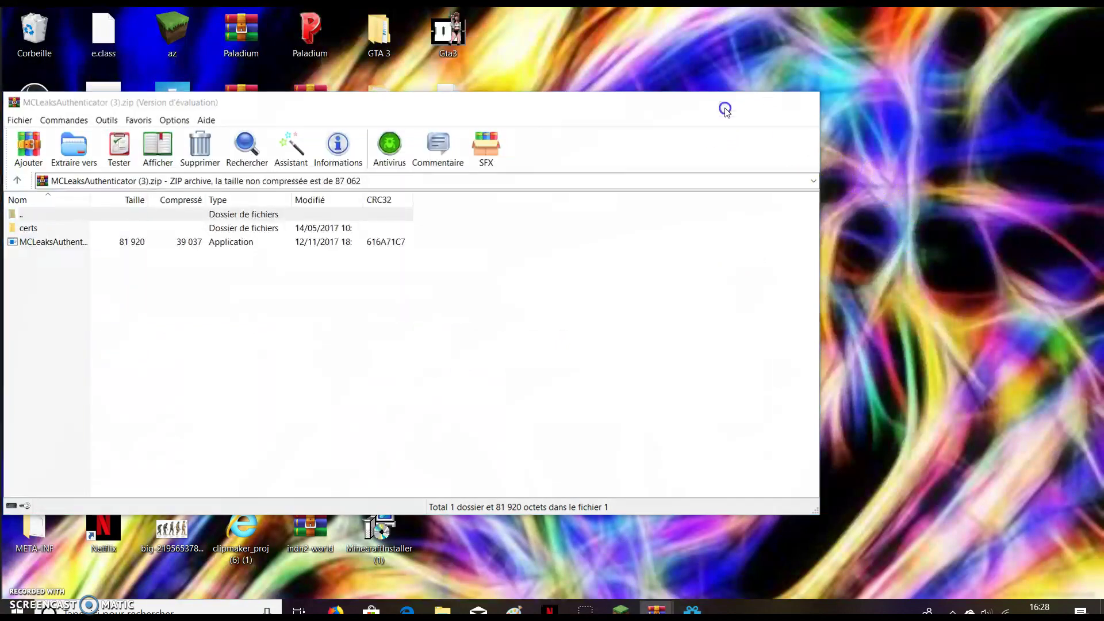
Switch to MCLeaks mode, pick the Minecraft shortcut in Bureau, then close the authenticator.
click(192, 259)
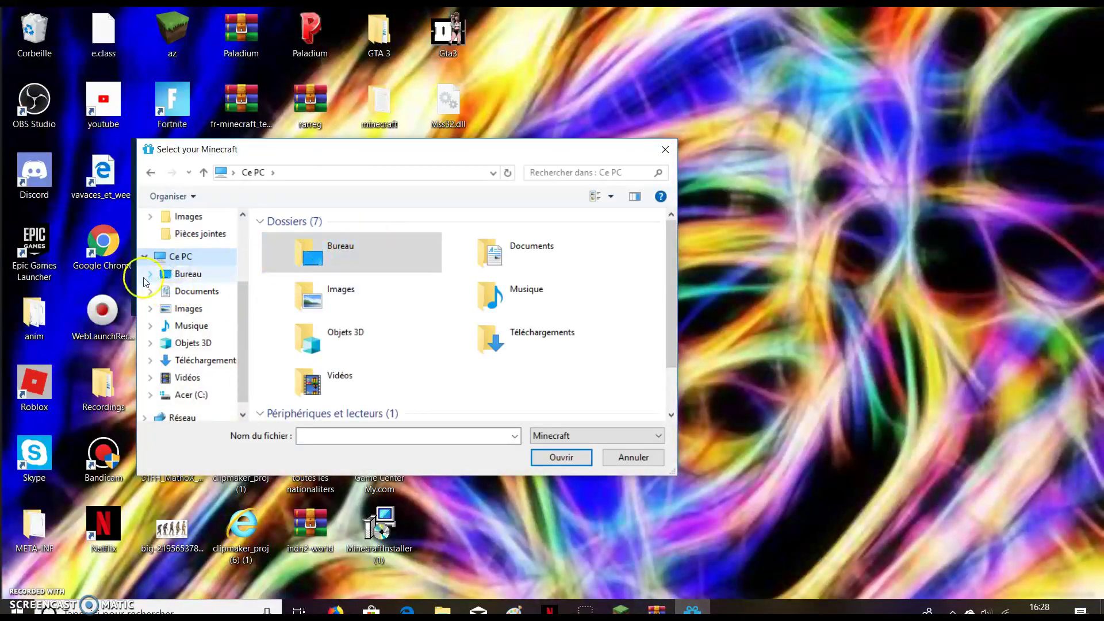
scroll(190, 287, down, 1)
scroll(374, 307, down, 1)
scroll(375, 312, up, 1)
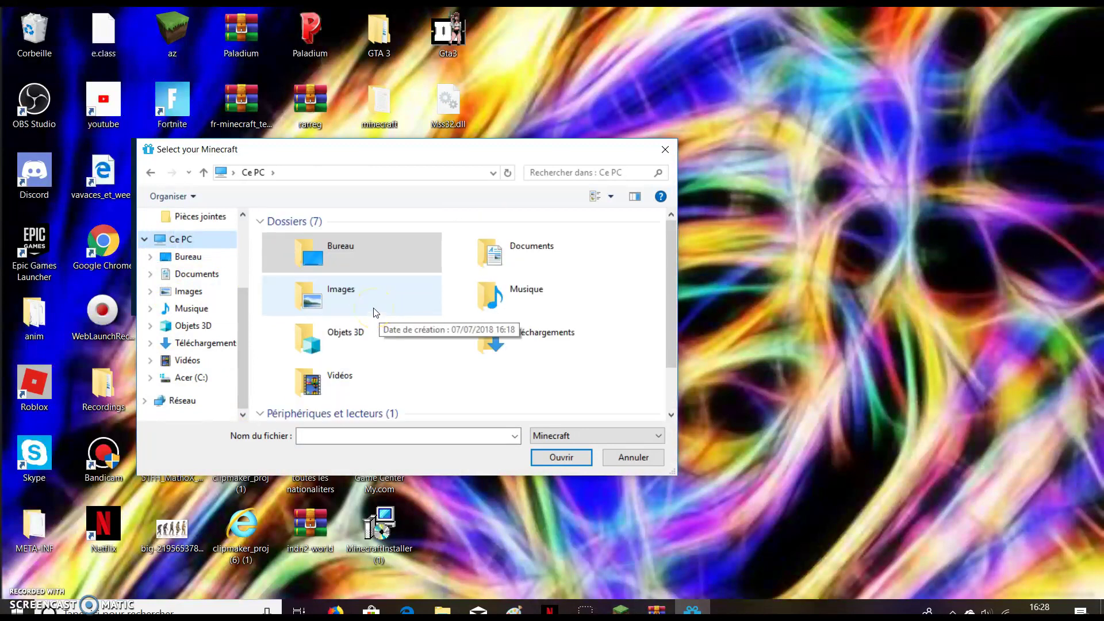
double_click(342, 247)
scroll(374, 308, down, 4)
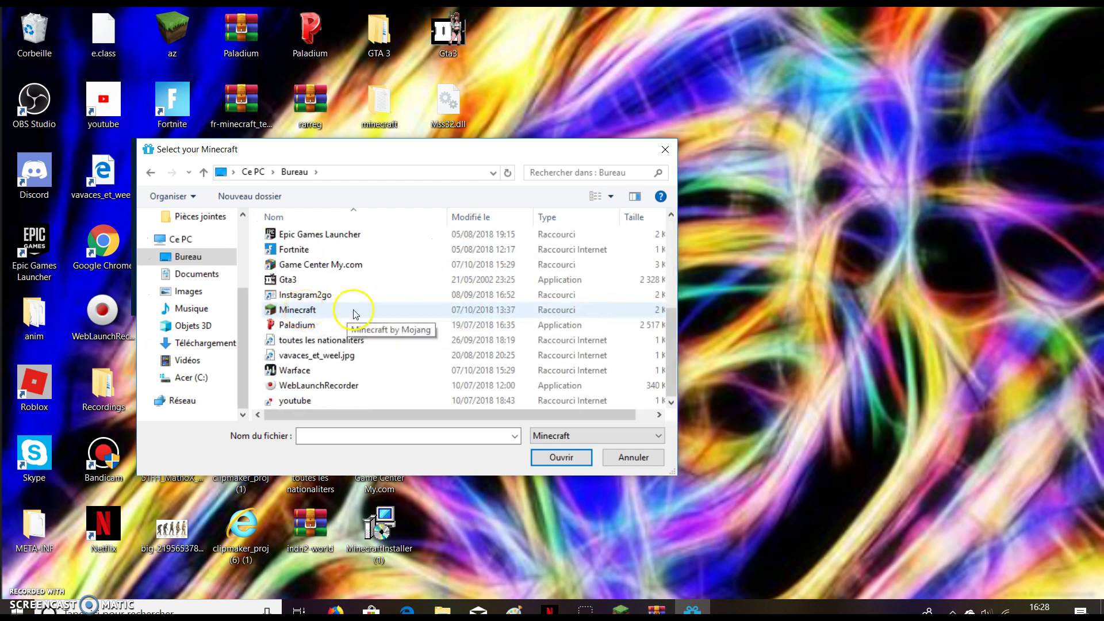
double_click(352, 309)
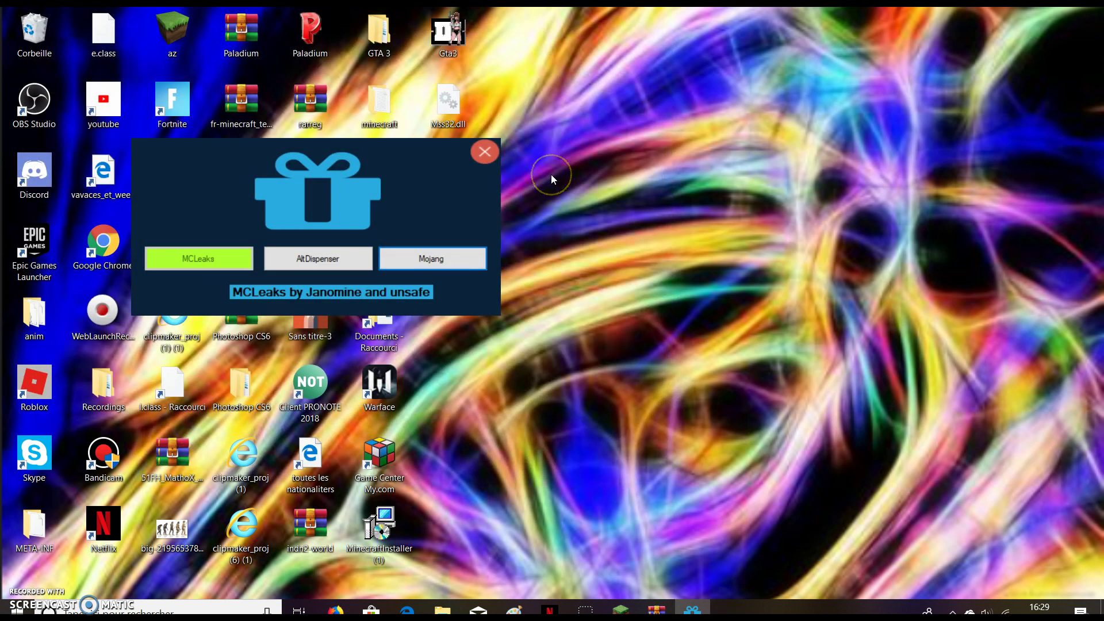
click(488, 160)
Bring Edge back and open MCLeaks.net's GET ACCOUNT page to show an alt username and ALT token.
click(395, 606)
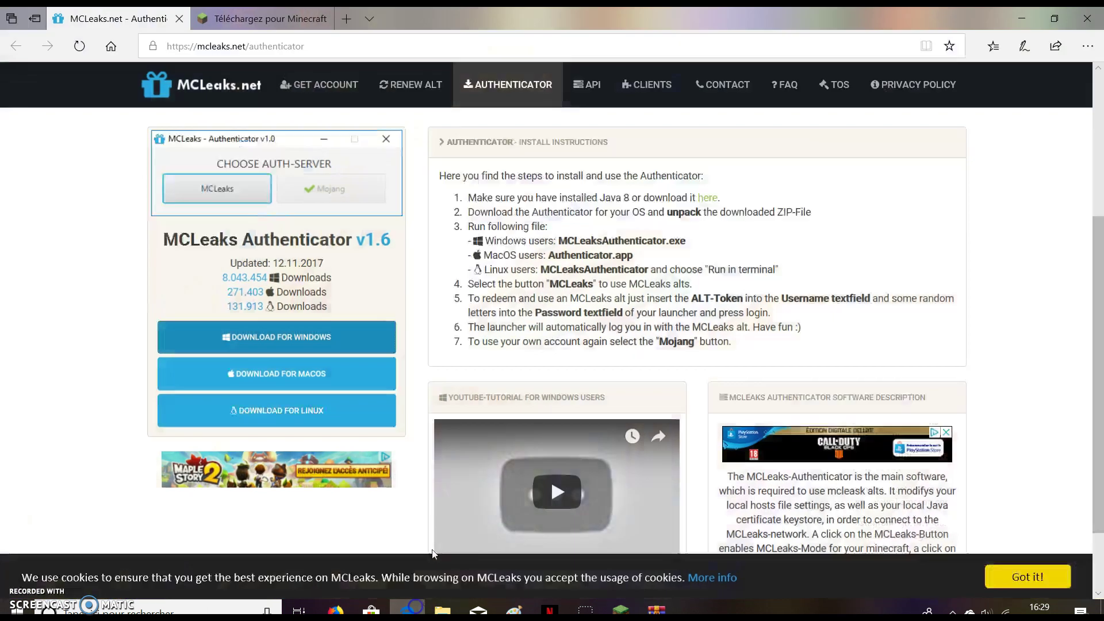
click(320, 95)
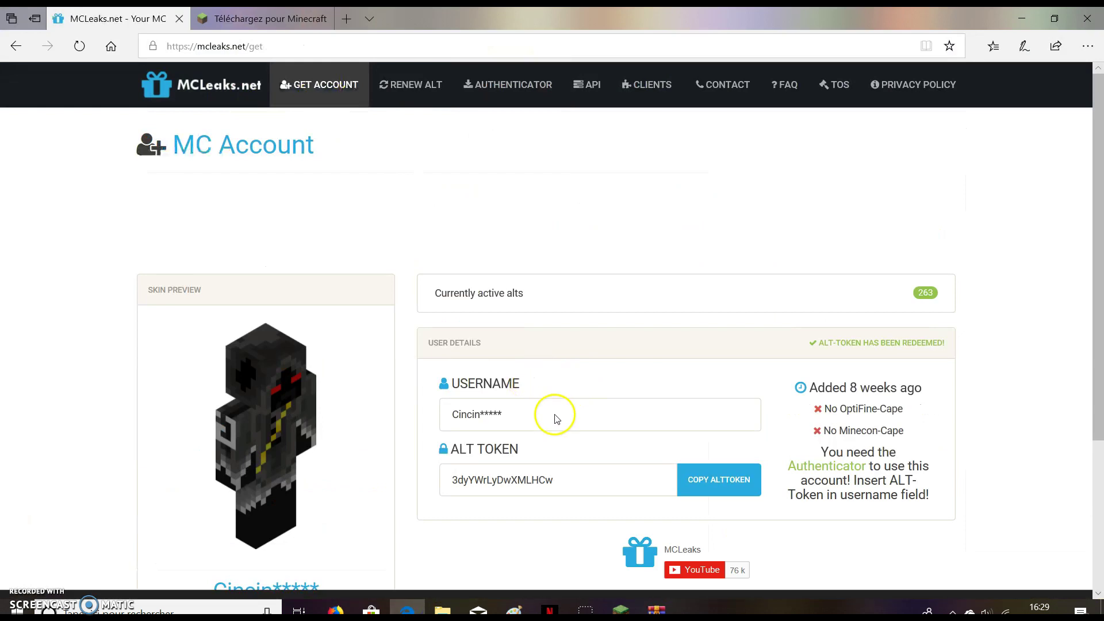
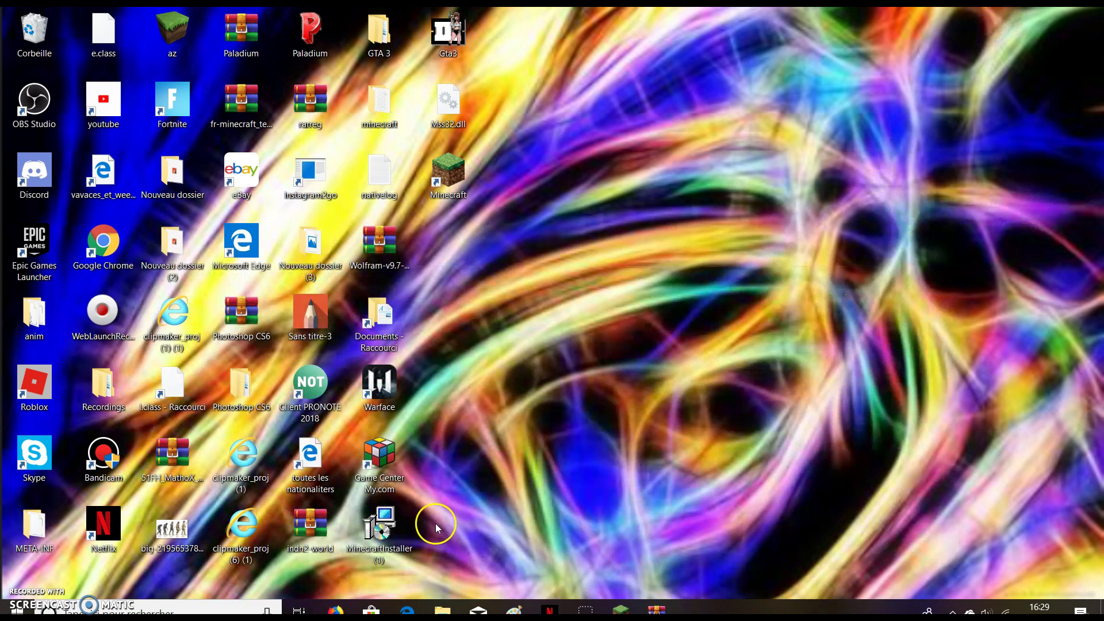
Launch Minecraft Launcher and sign in with the alt token plus a password; it's rejected as expired.
double_click(457, 190)
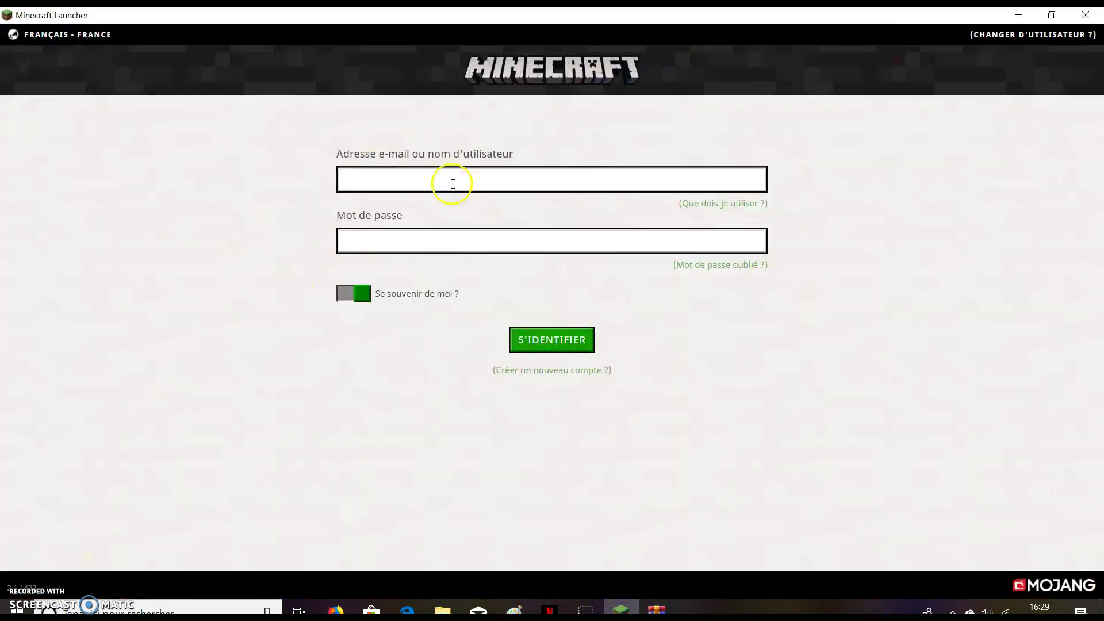
click(453, 184)
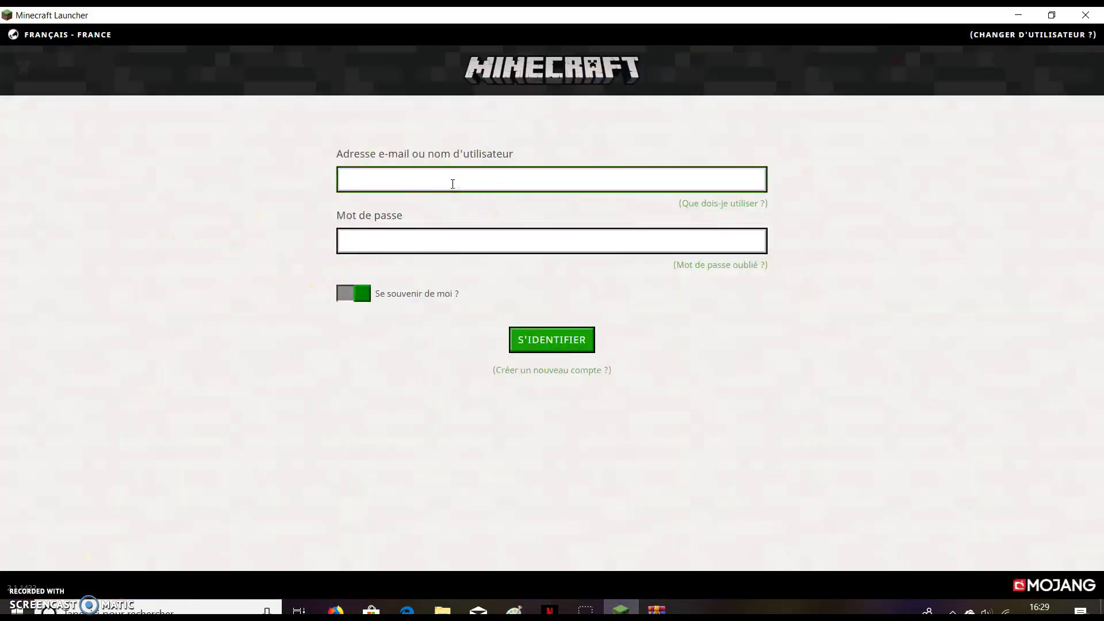
click(447, 241)
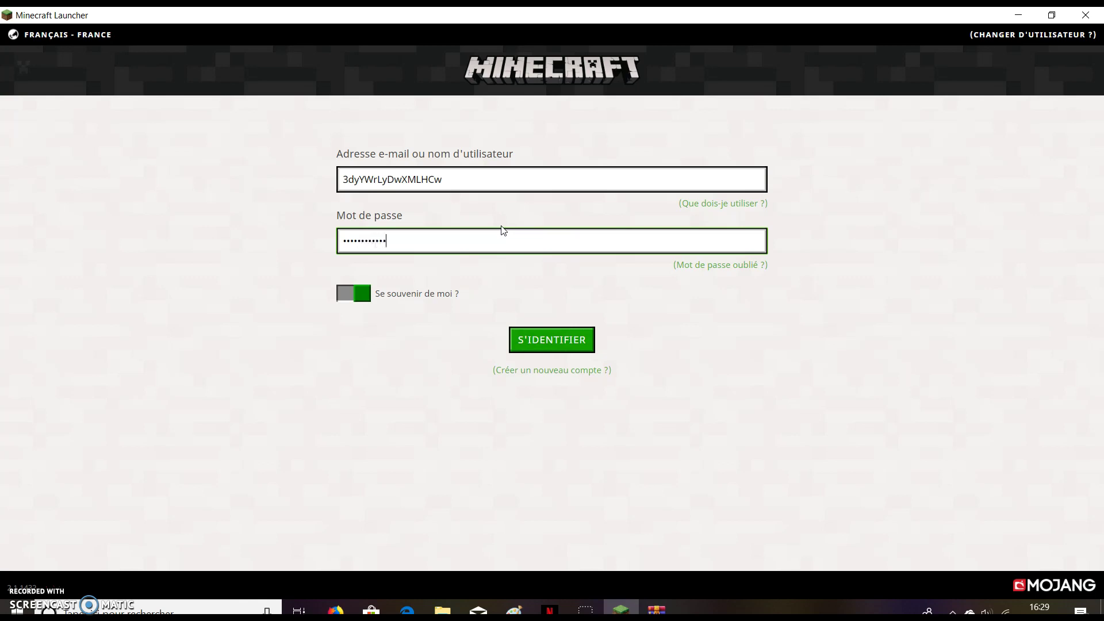
click(553, 338)
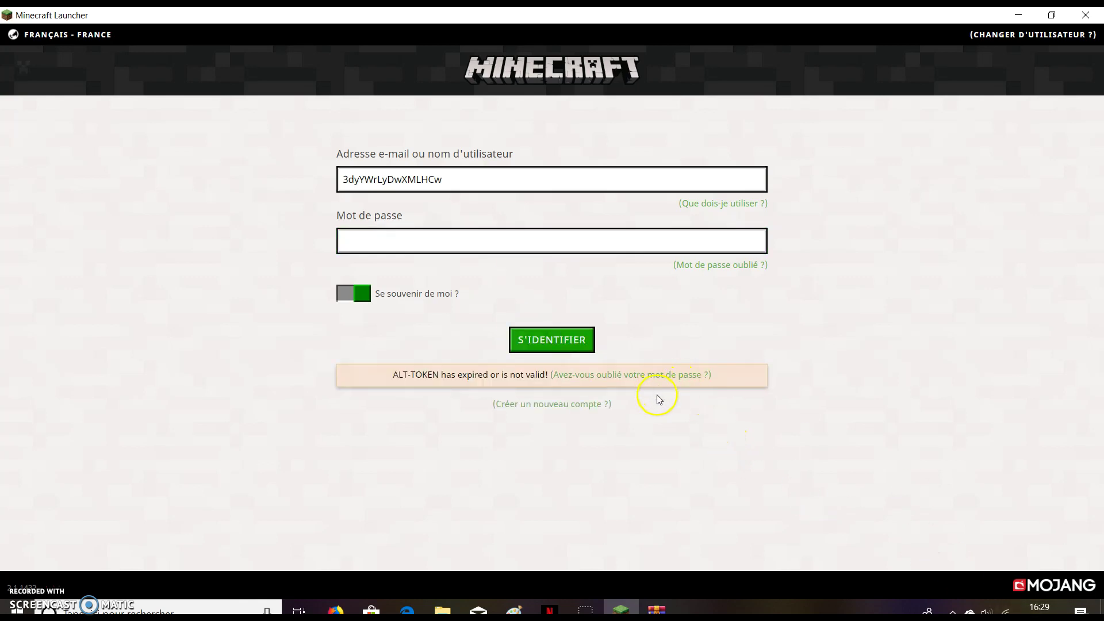
Refocus the cleared password field, then minimise and restore the launcher window.
click(402, 245)
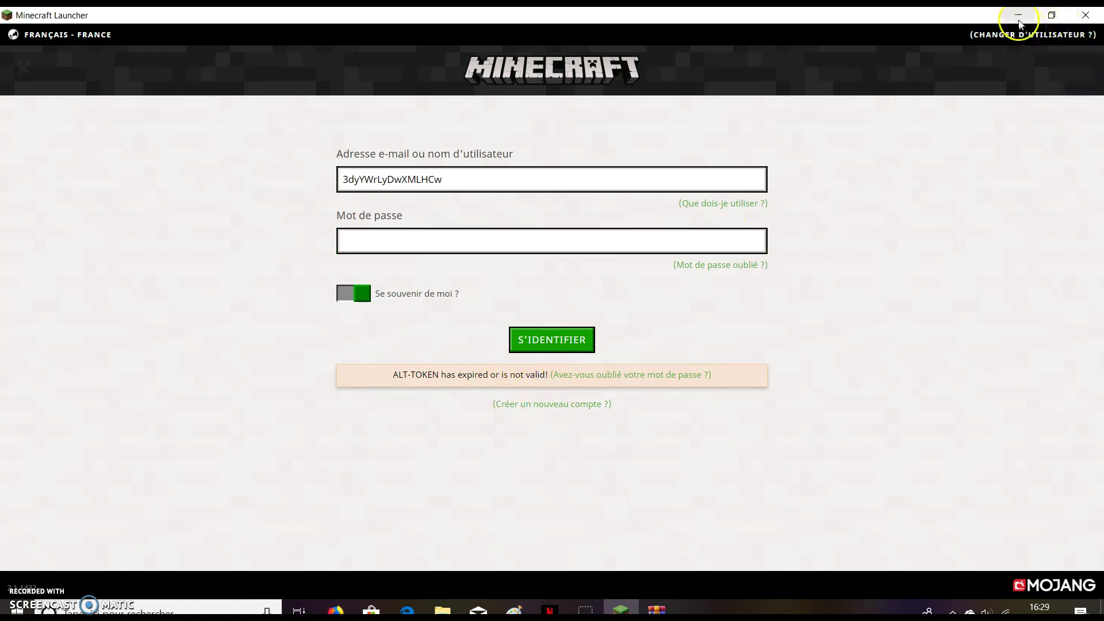
click(1018, 15)
click(622, 608)
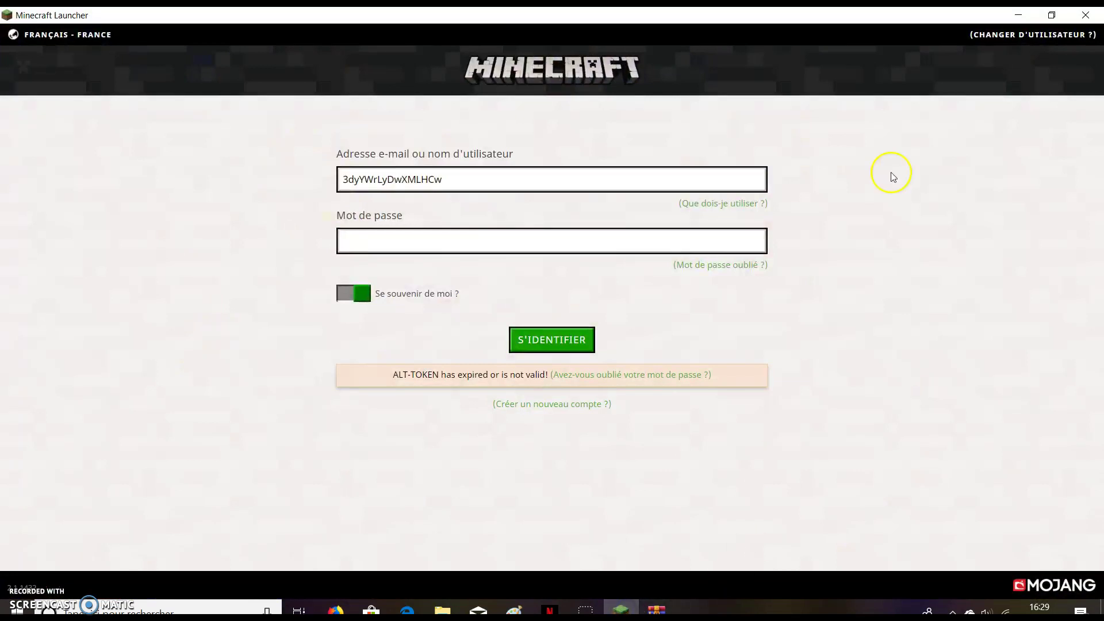
Restart the launcher, sign out of the saved account with SE DÉCONNECTER, and maximise the window.
click(1091, 15)
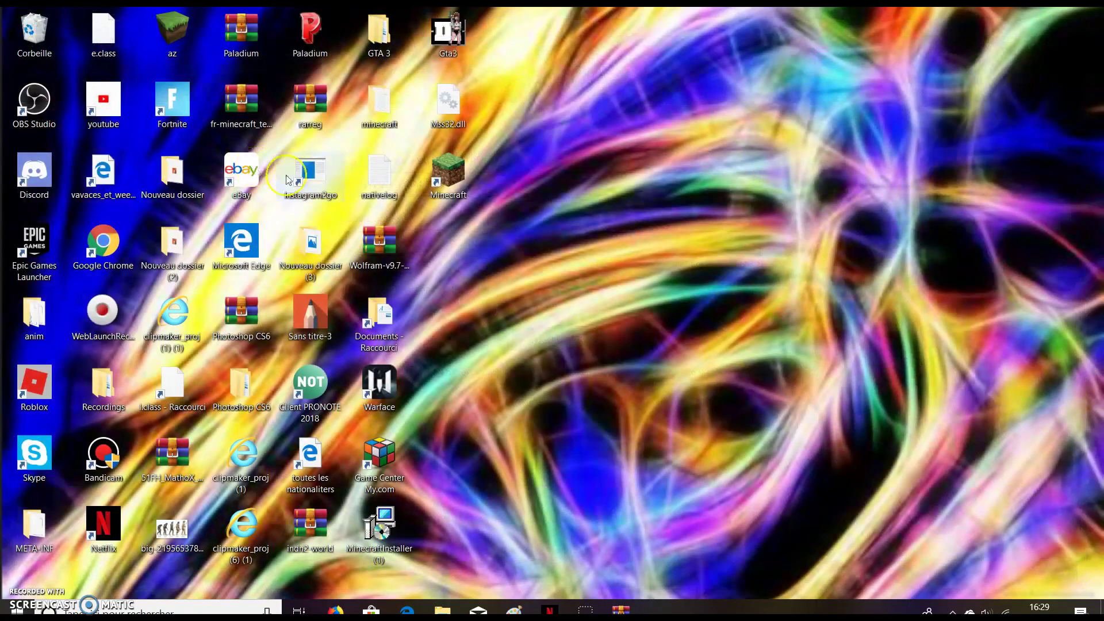
double_click(441, 182)
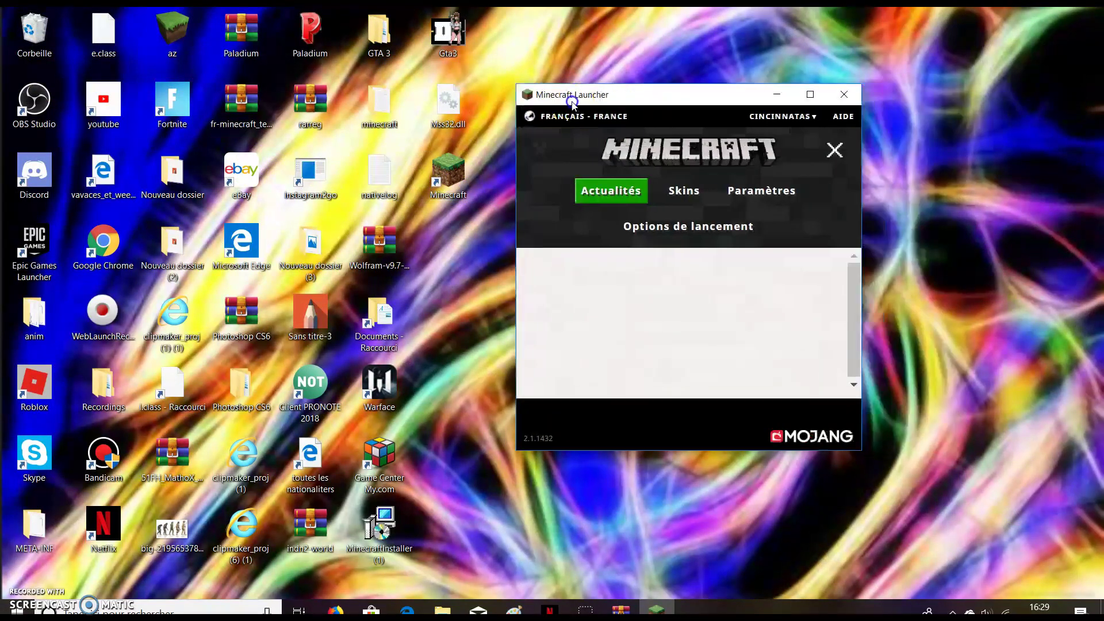
click(784, 116)
click(796, 161)
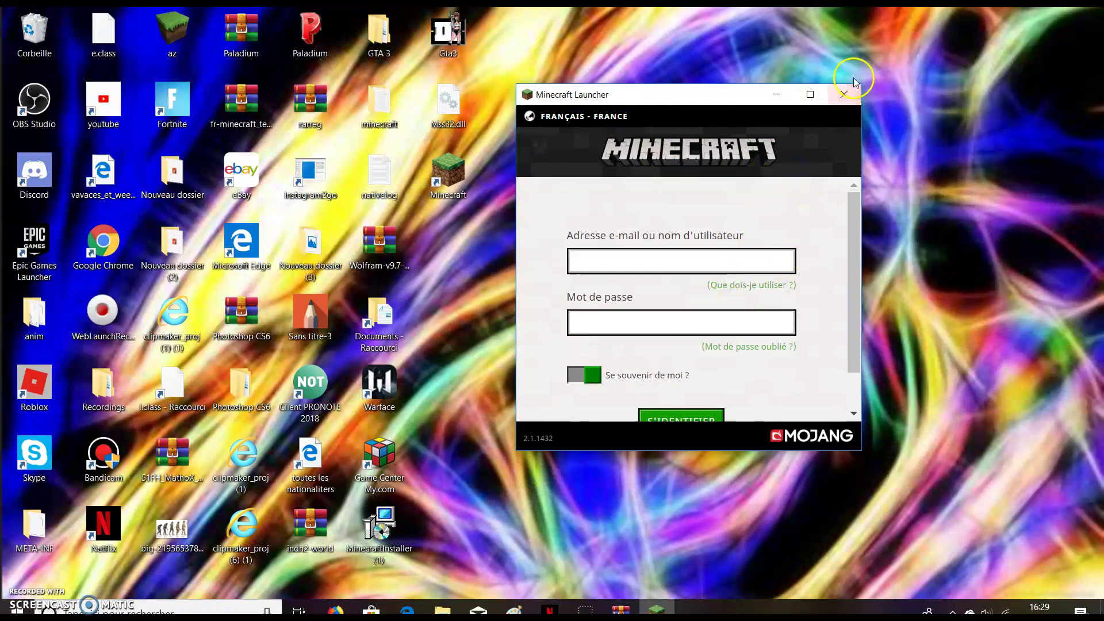
click(810, 95)
Retry the login with the pasted alt token, get the same ALT-TOKEN error, then relaunch the launcher.
click(594, 185)
click(558, 243)
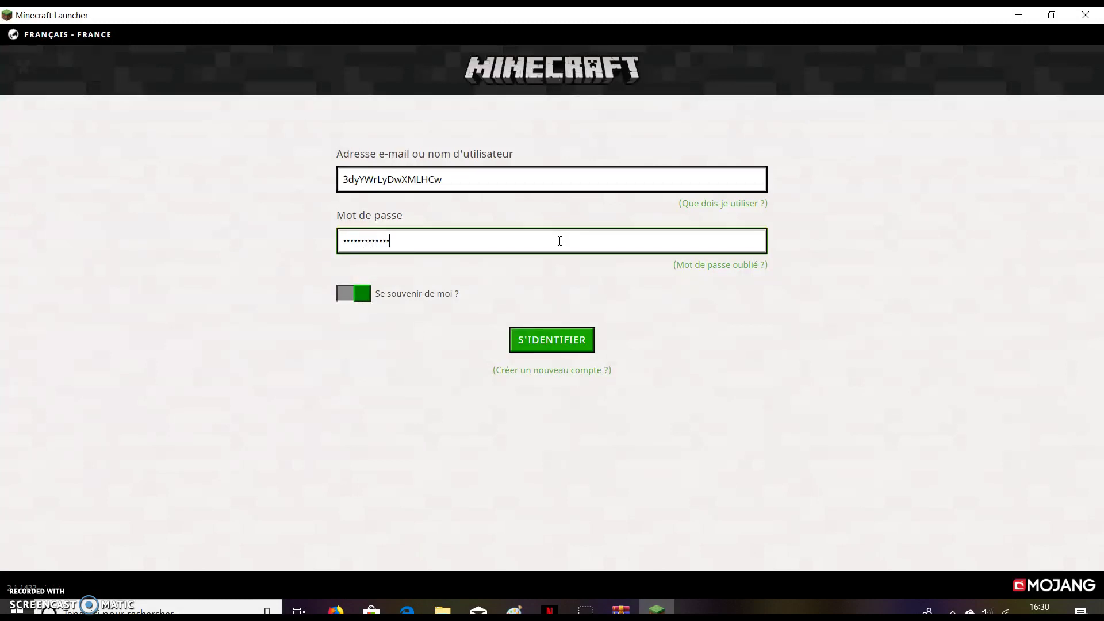
click(530, 336)
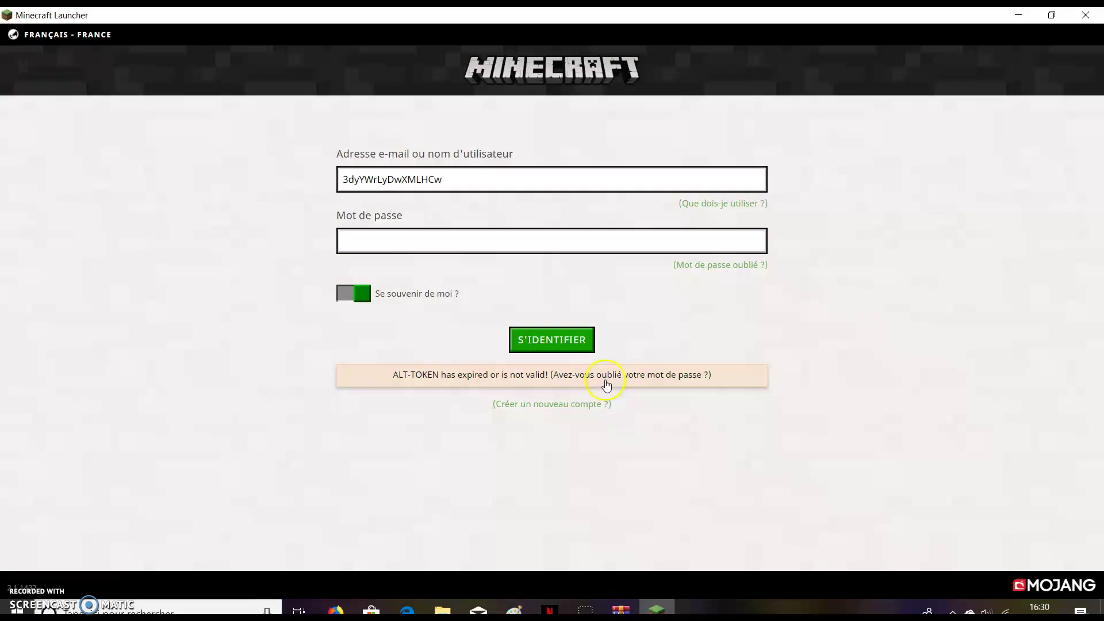
click(514, 230)
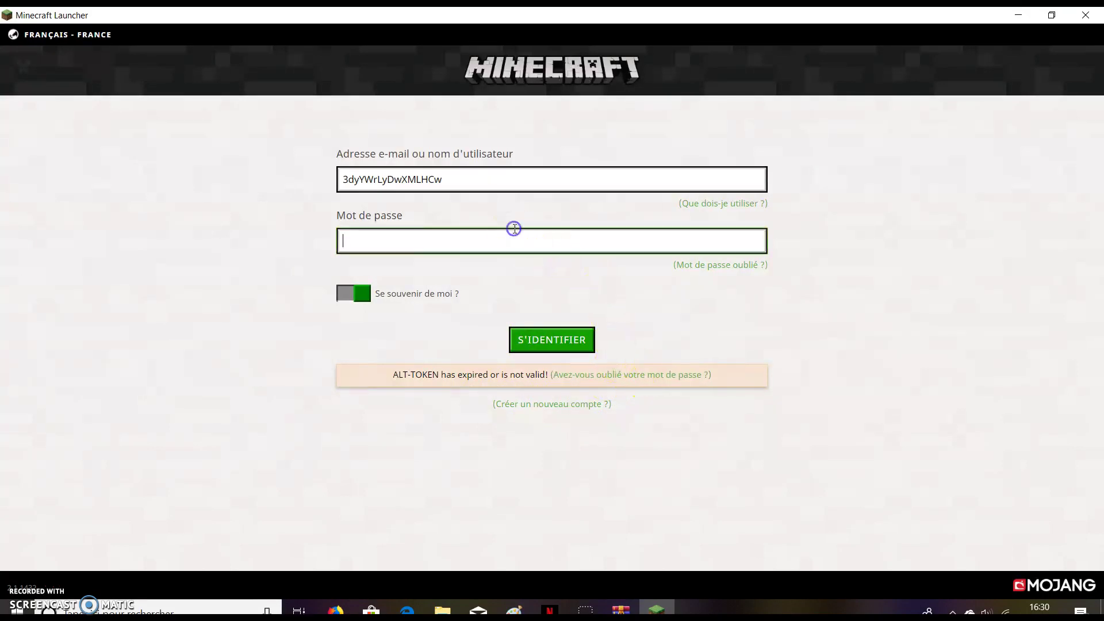
click(1088, 14)
double_click(450, 175)
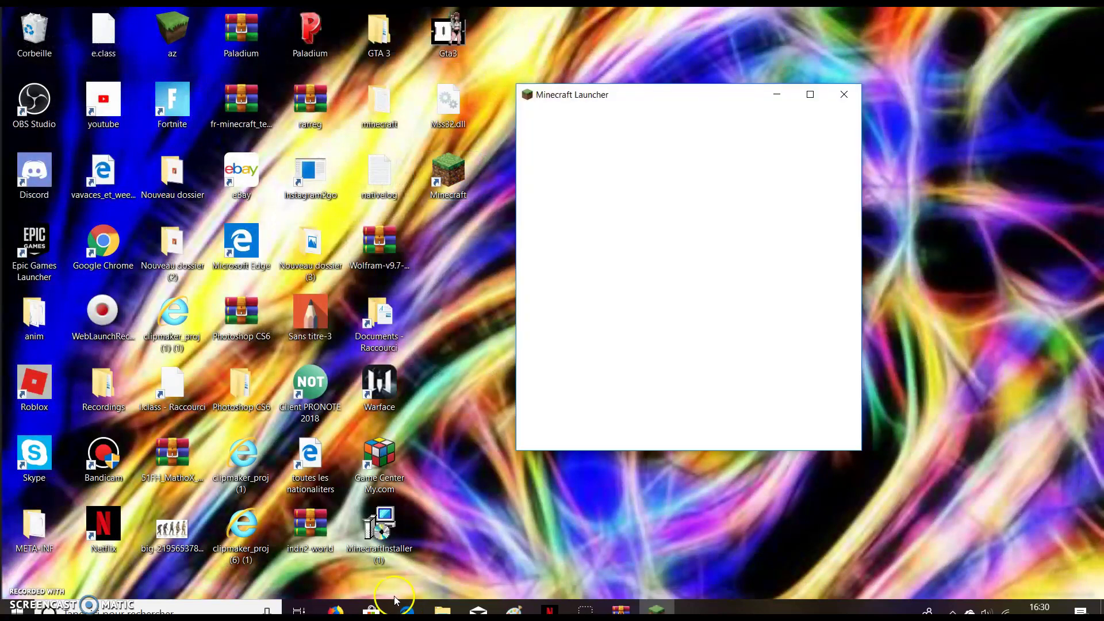
Return to MCLeaks.net in Edge, go back to its home page, and scroll to the free MC accounts offer.
click(397, 603)
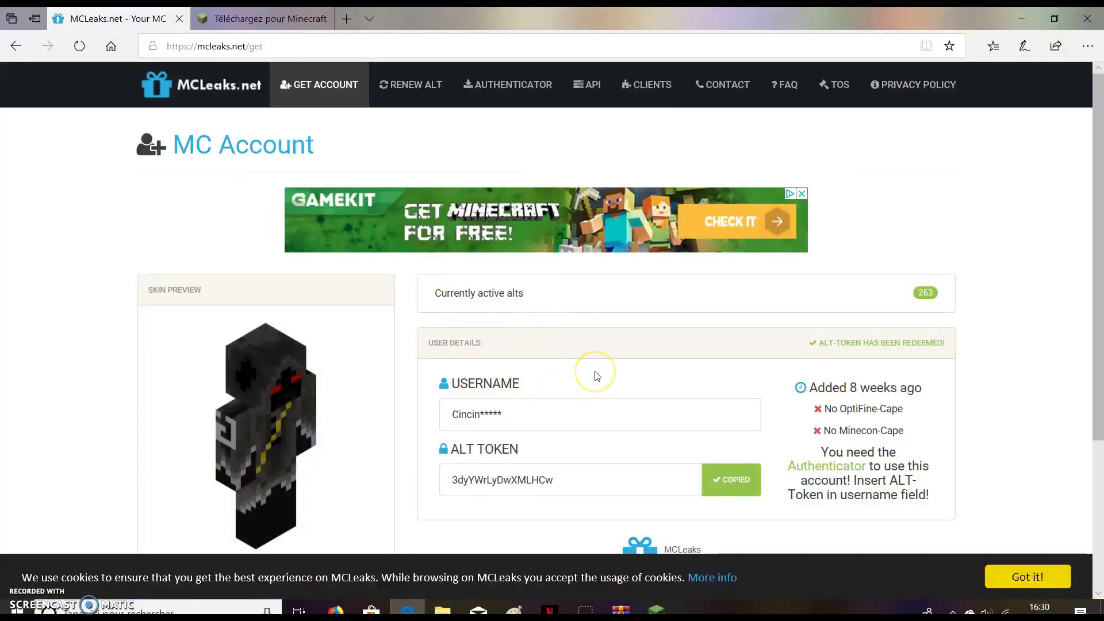
key(alt+Left)
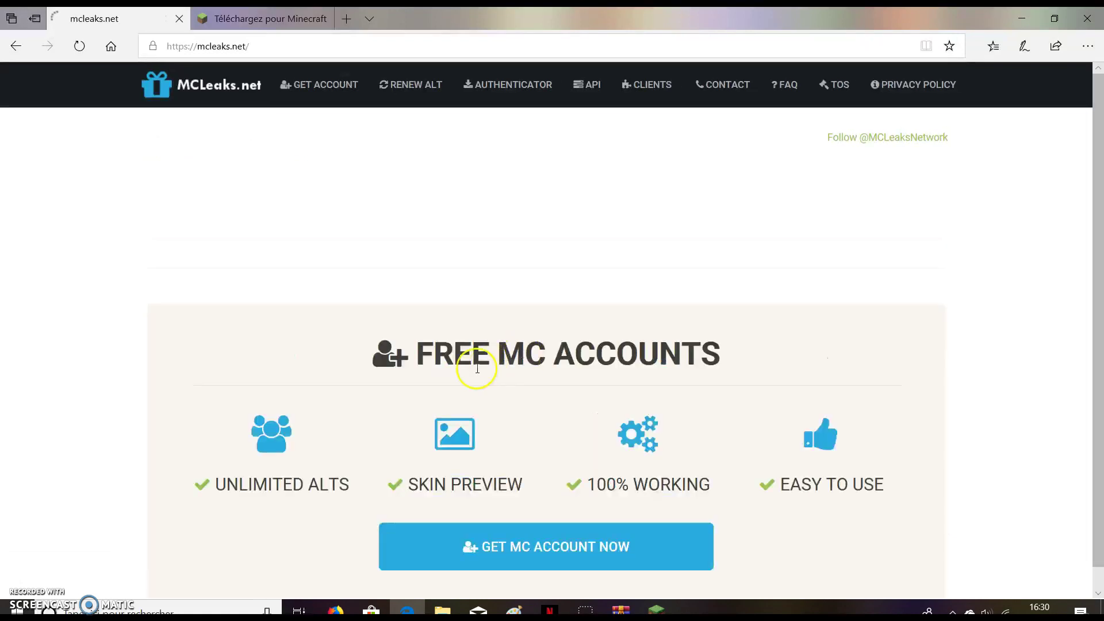
scroll(600, 545, down, 2)
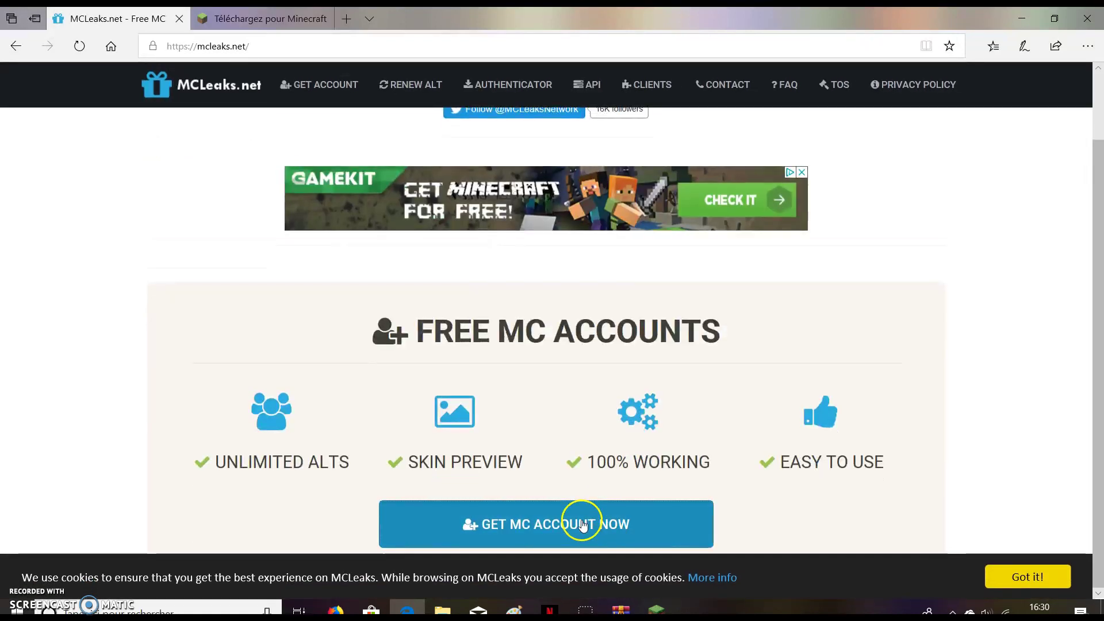
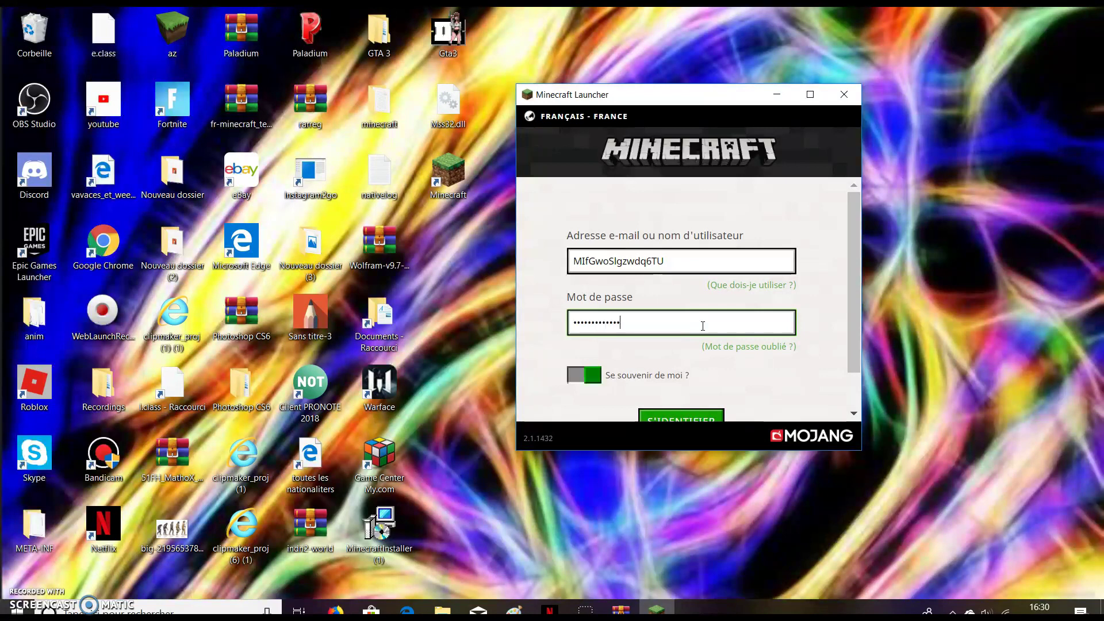
Log in with the entered alt username and password via S'IDENTIFIER, then maximise the launcher window.
click(692, 415)
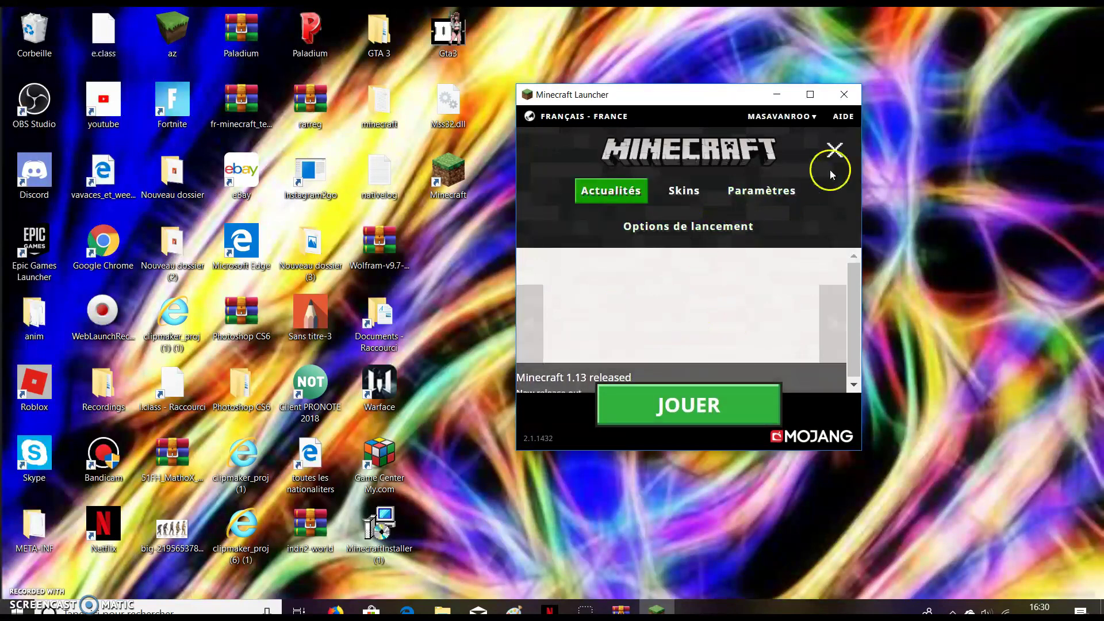
click(813, 94)
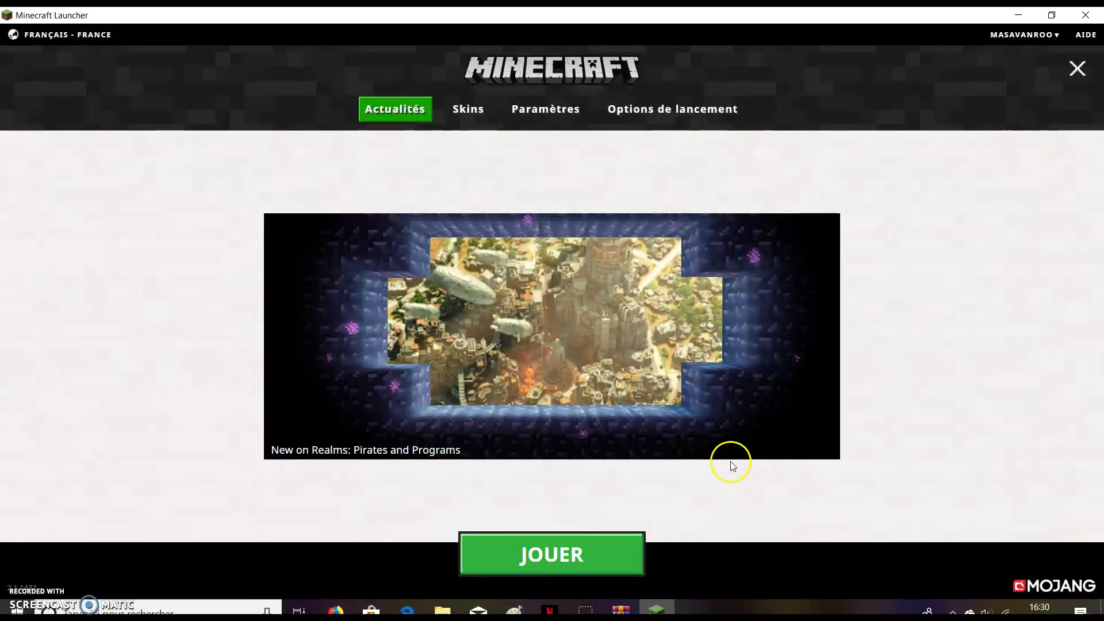
Launch Minecraft 1.13.1 with JOUER and take the game out of fullscreen with F11.
click(591, 559)
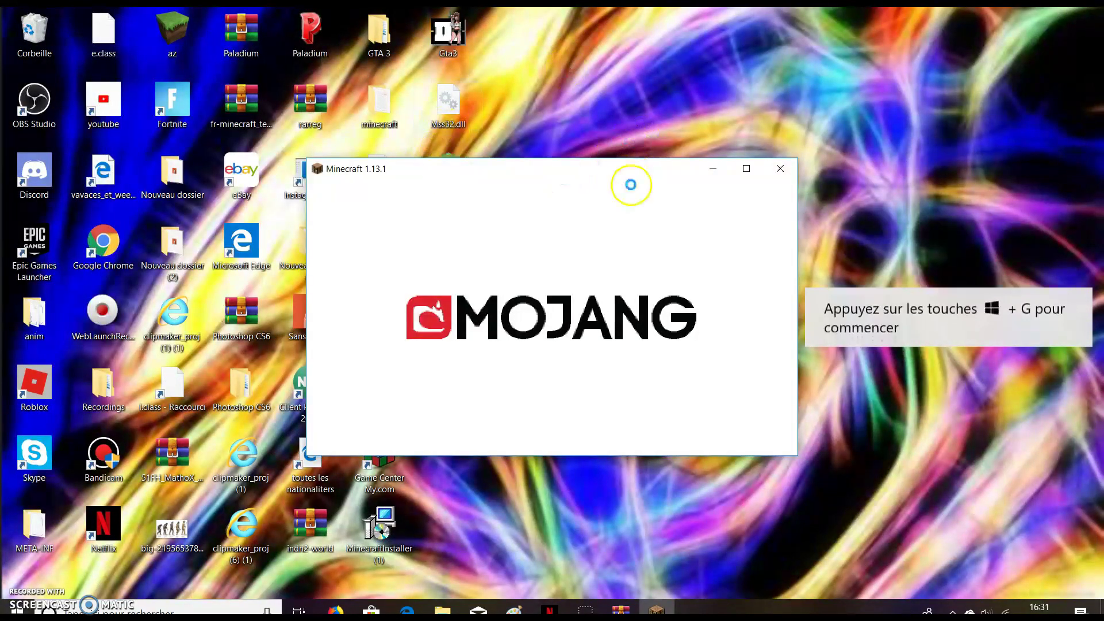
drag(172, 32, 313, 34)
drag(244, 31, 172, 34)
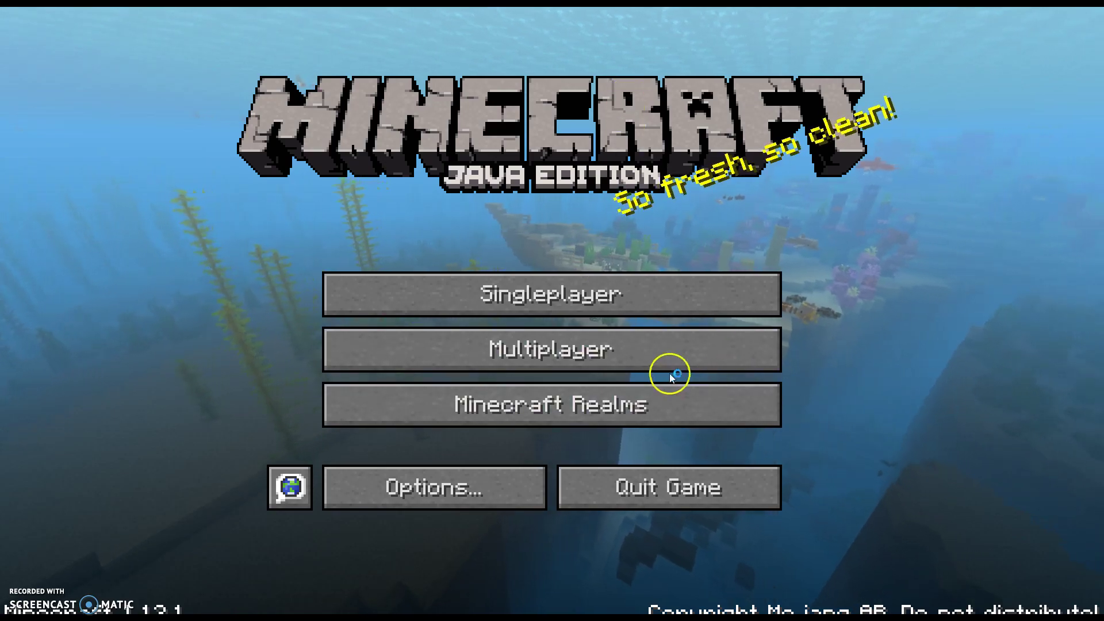
key(F11)
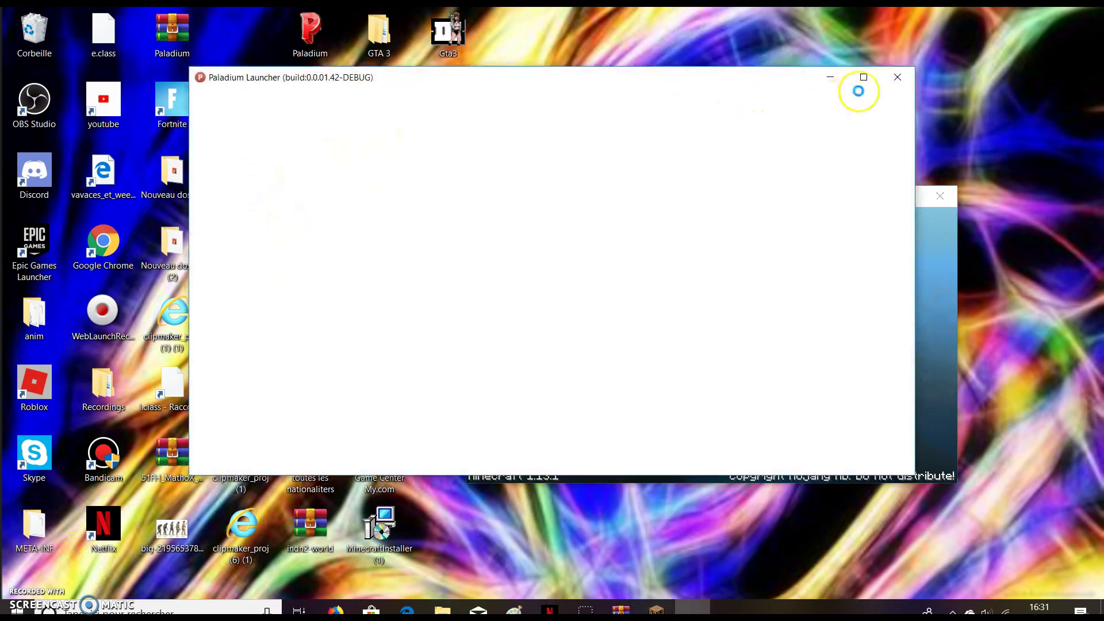
Close the Paladium Launcher, put the az and Paladium icons back, and open the Multiplayer server list.
click(897, 77)
drag(656, 103, 565, 34)
drag(241, 29, 172, 30)
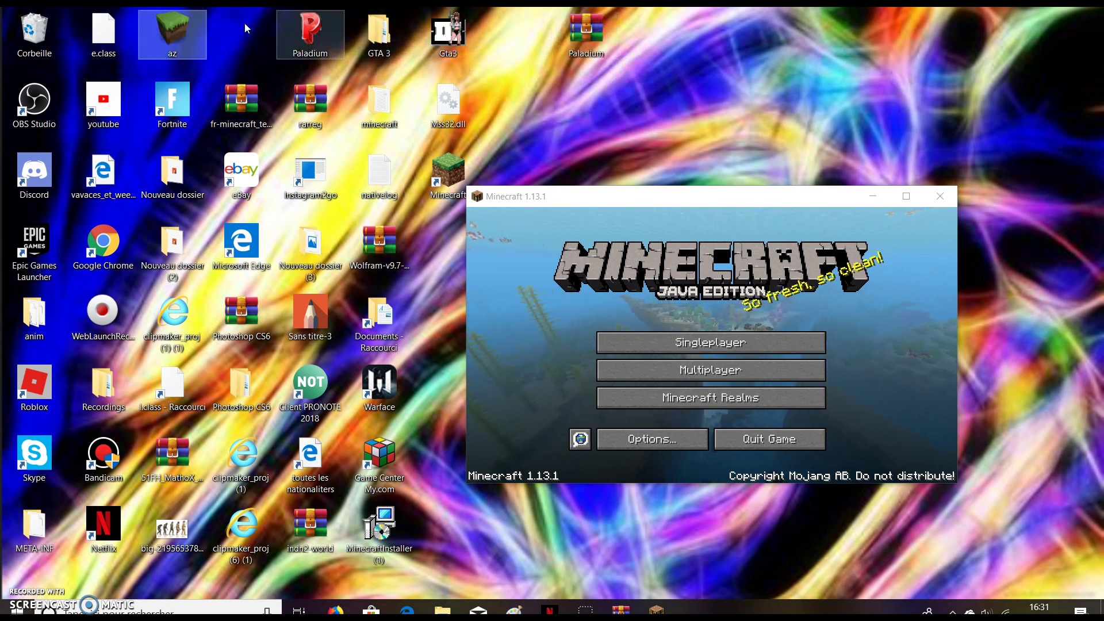
drag(587, 32, 247, 30)
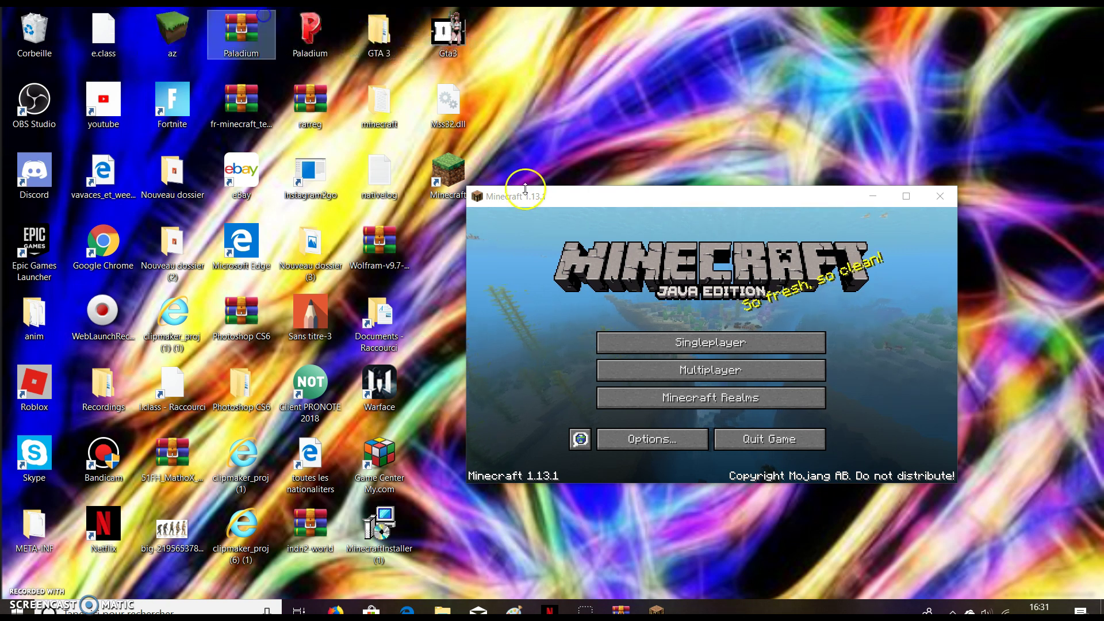
click(767, 363)
drag(678, 191, 496, 108)
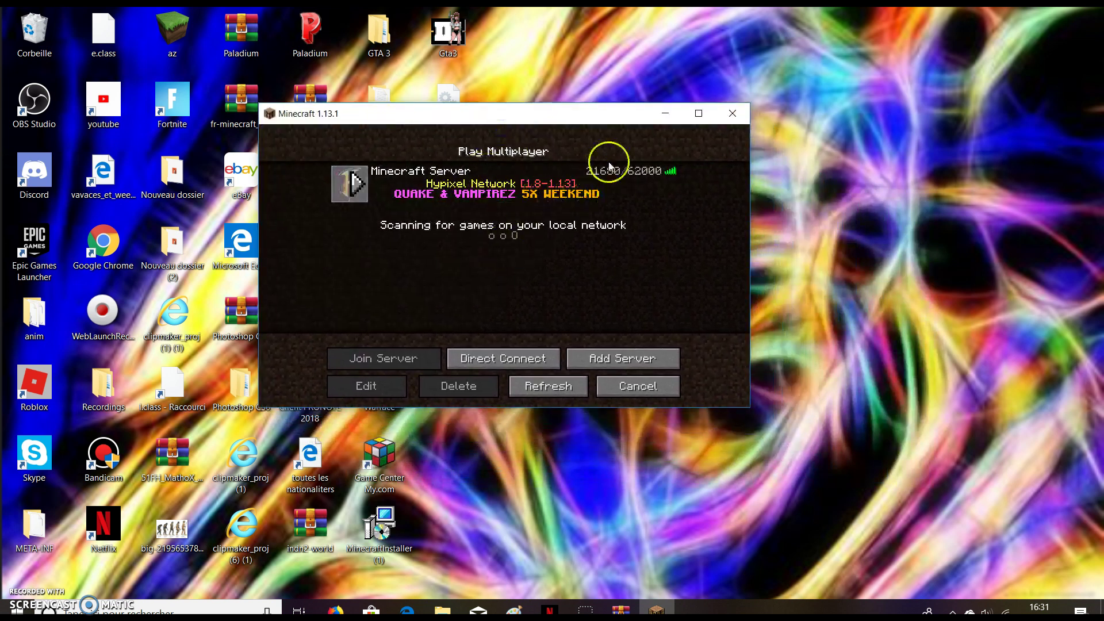
Maximise the game window, open Direct Connect, and erase the indn2.aternos.me server address.
click(699, 114)
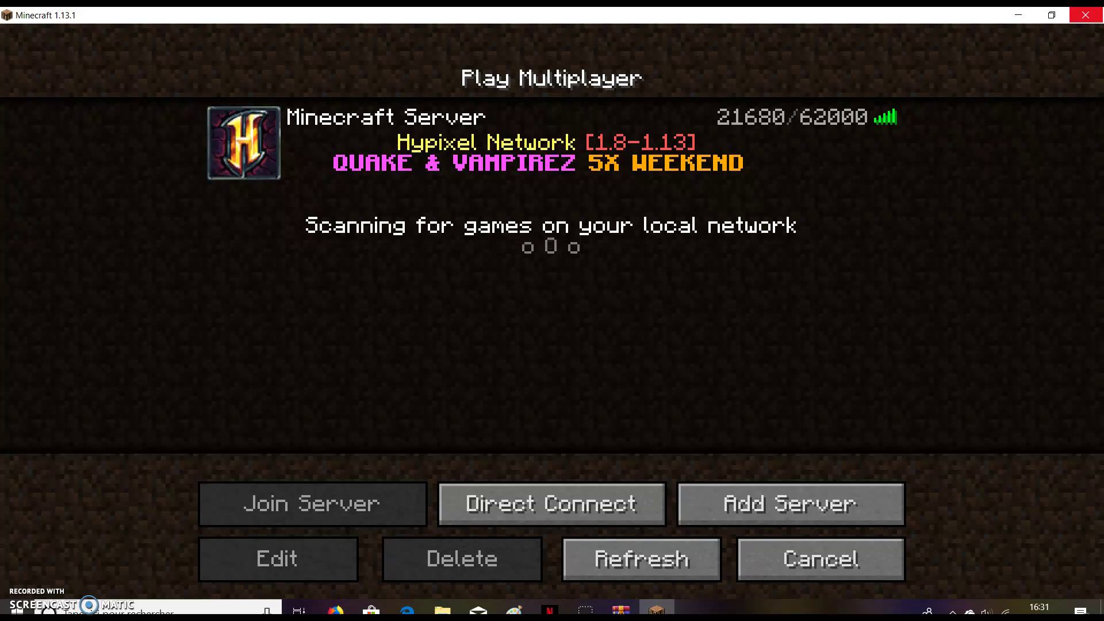
mouse_move(451, 170)
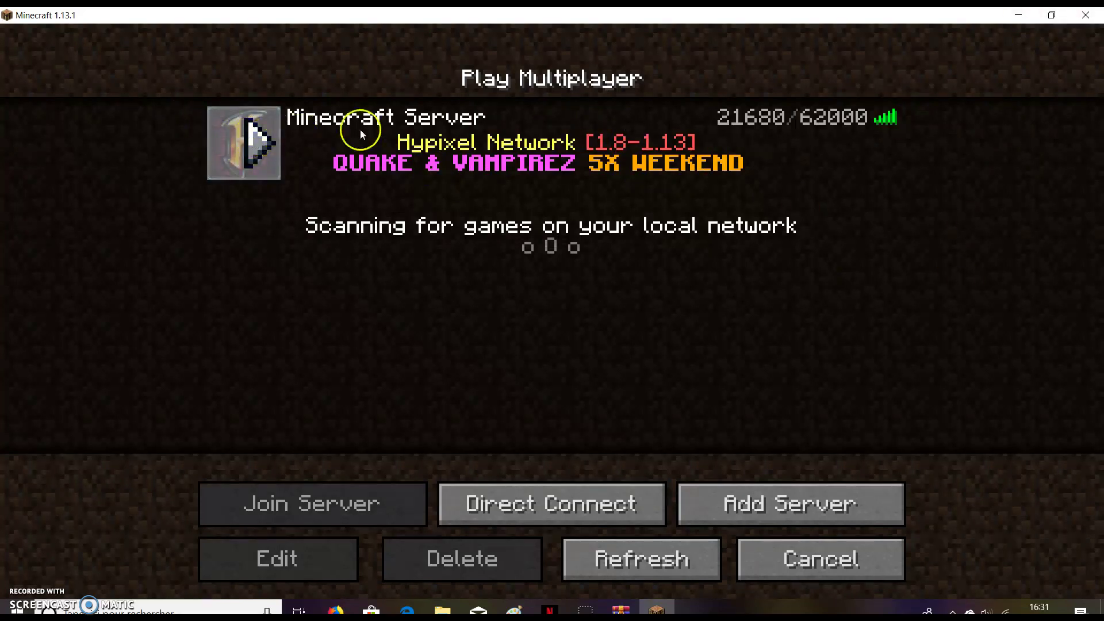
click(574, 484)
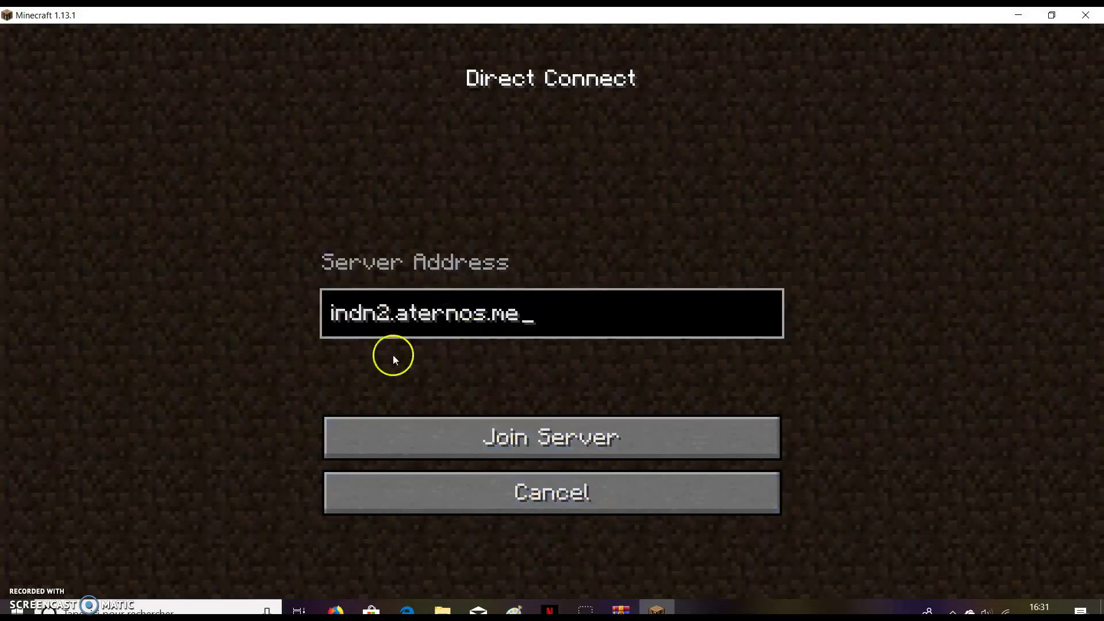
key(BackSpace)
key(BackSpace)
key(BackSpace)
key(BackSpace)
key(BackSpace)
key(BackSpace)
key(BackSpace)
key(BackSpace)
key(BackSpace)
key(BackSpace)
key(BackSpace)
key(BackSpace)
key(BackSpace)
key(BackSpace)
key(BackSpace)
key(BackSpace)
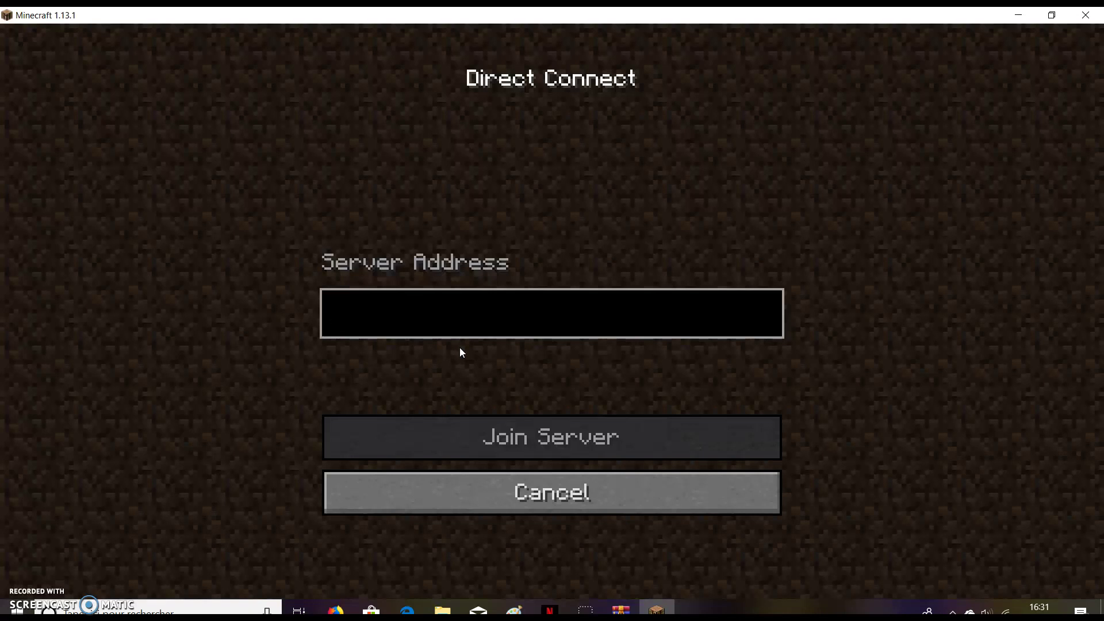
Minimise Minecraft, briefly open and close File Explorer, and drag the minecraft folder rightward.
click(1018, 16)
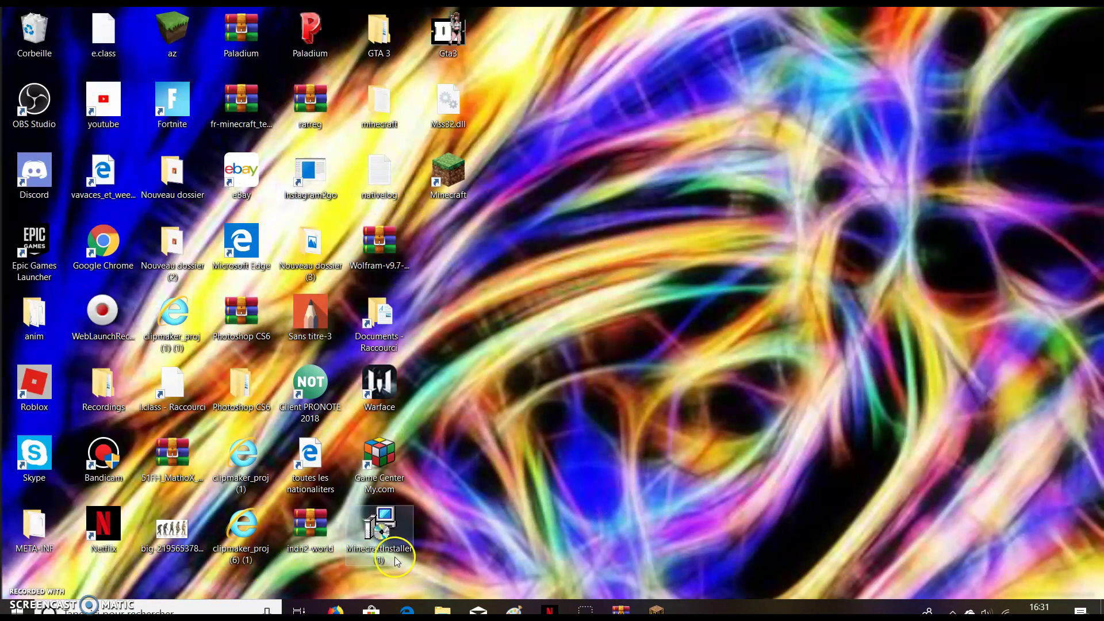
click(442, 611)
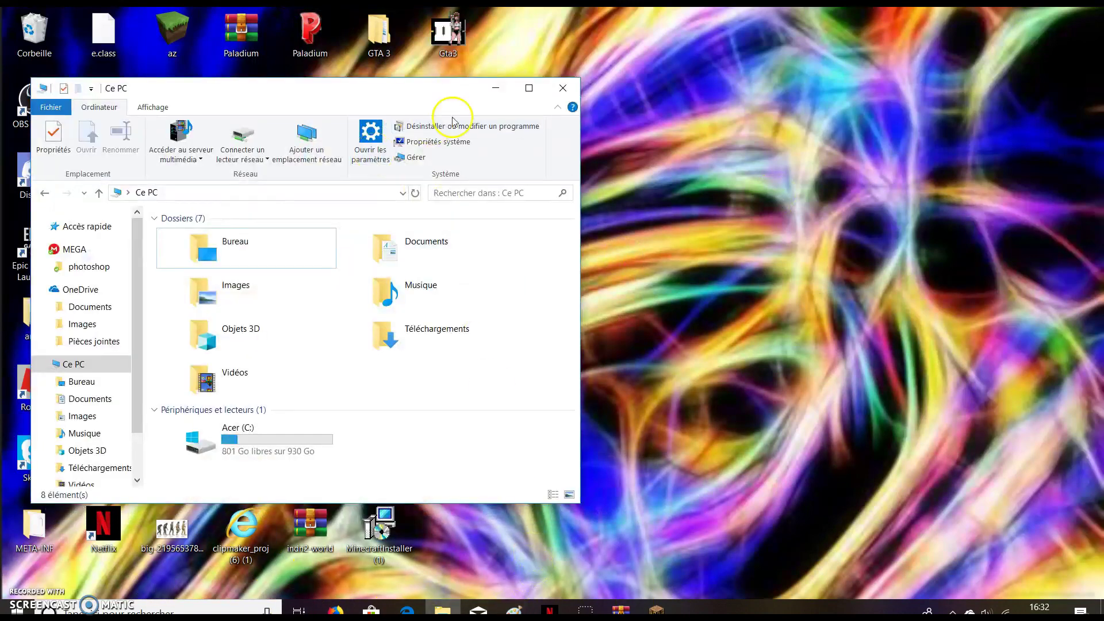
click(563, 87)
drag(395, 105, 720, 181)
drag(449, 172, 719, 181)
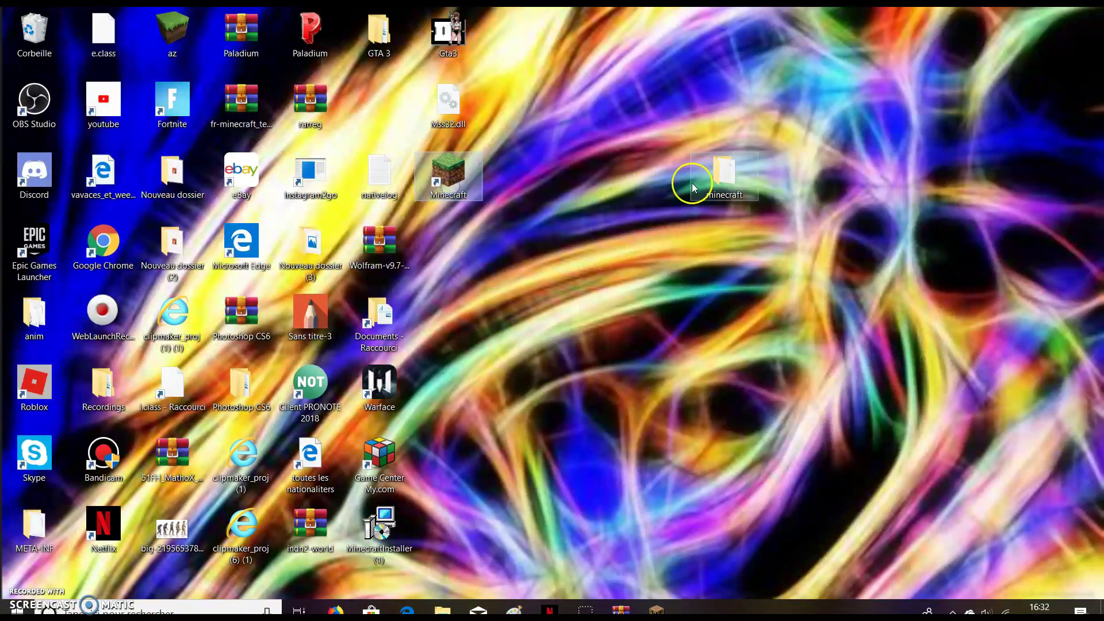
Dismiss the missing Instagram2go shortcut error and return the minecraft folder to its original slot.
double_click(310, 173)
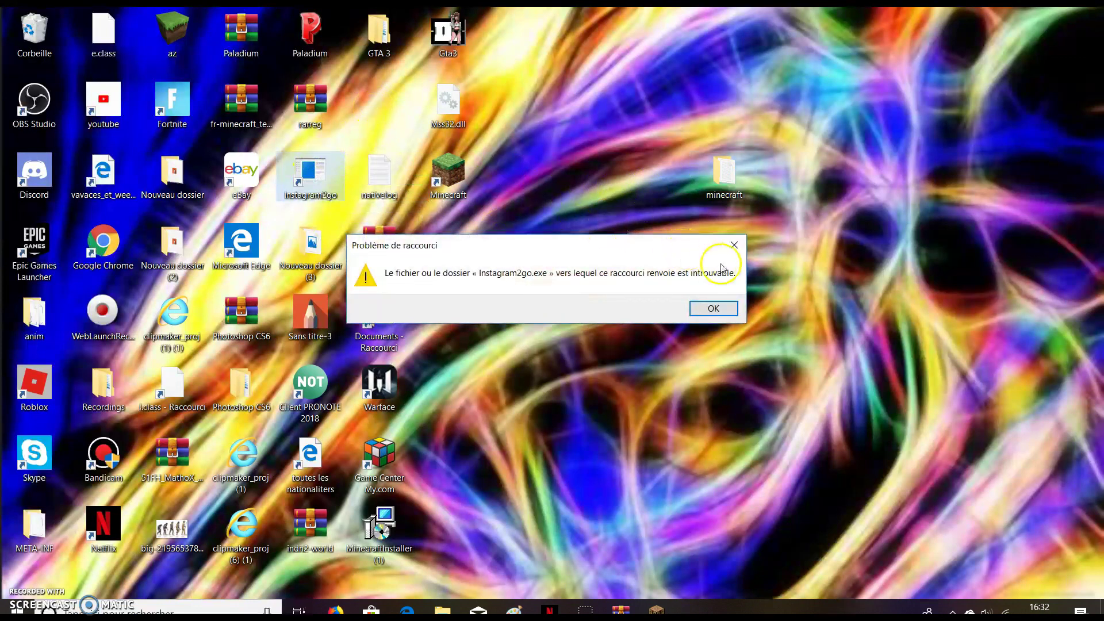
click(734, 245)
drag(726, 184, 389, 112)
click(557, 145)
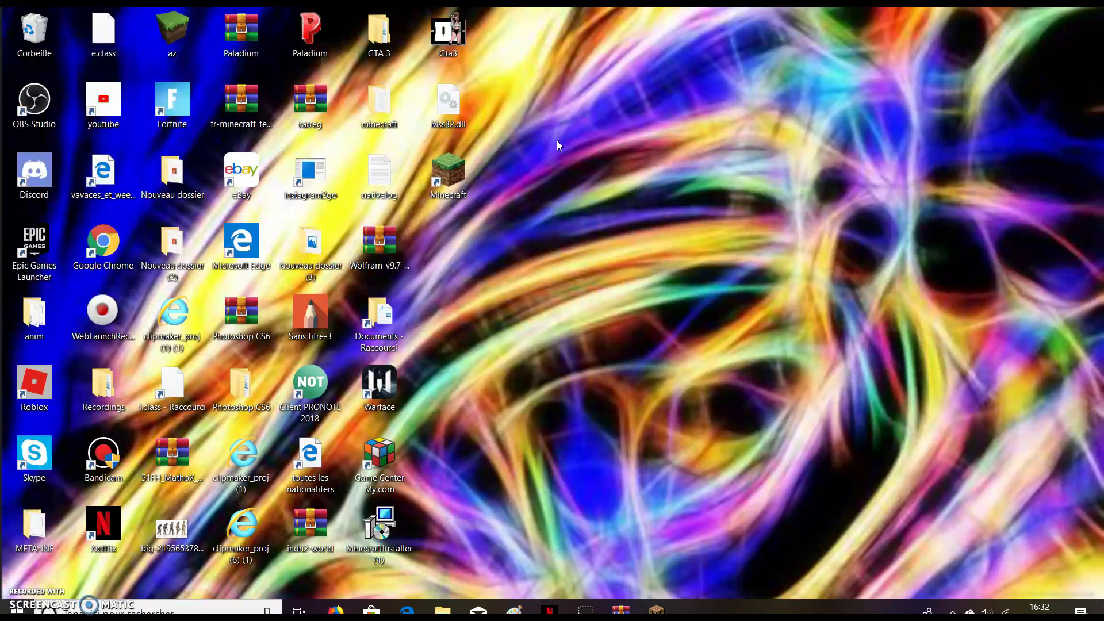